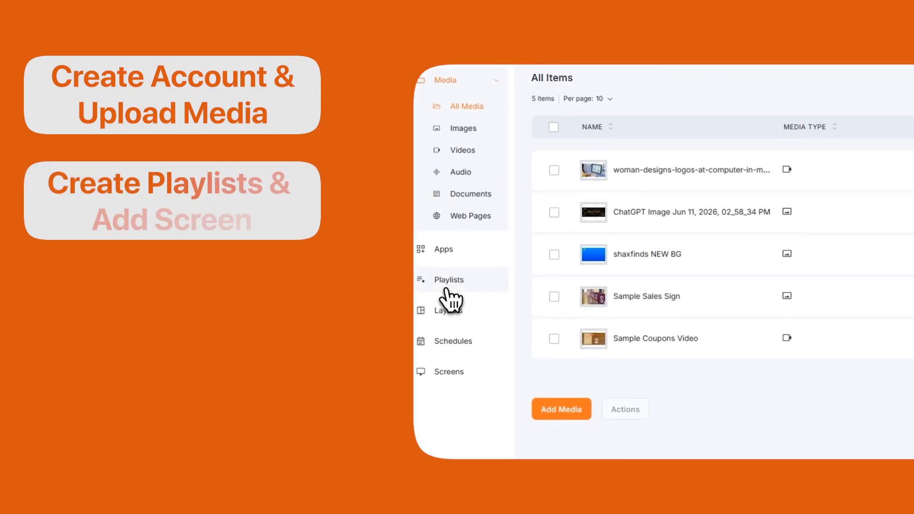
# Browse the Playlists, Screens and Layouts pages, then filter the apps to weather.
pyautogui.click(449, 299)
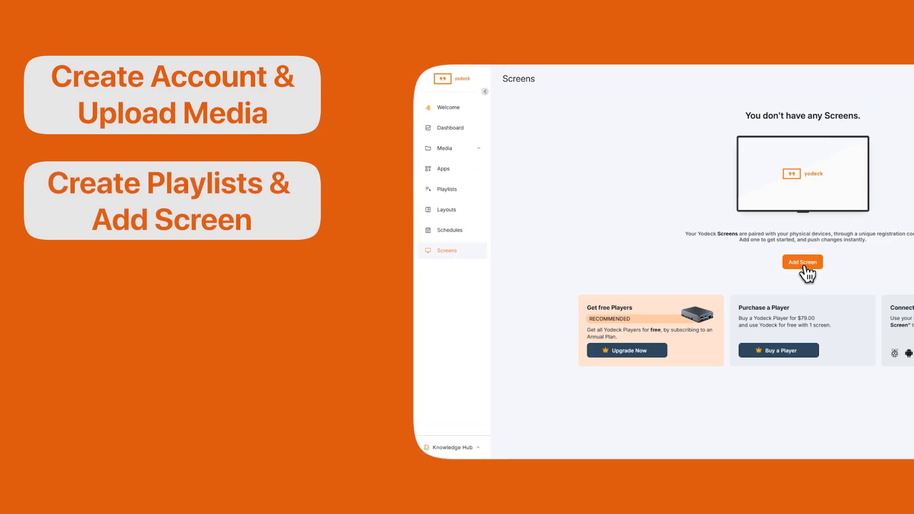
pyautogui.click(804, 264)
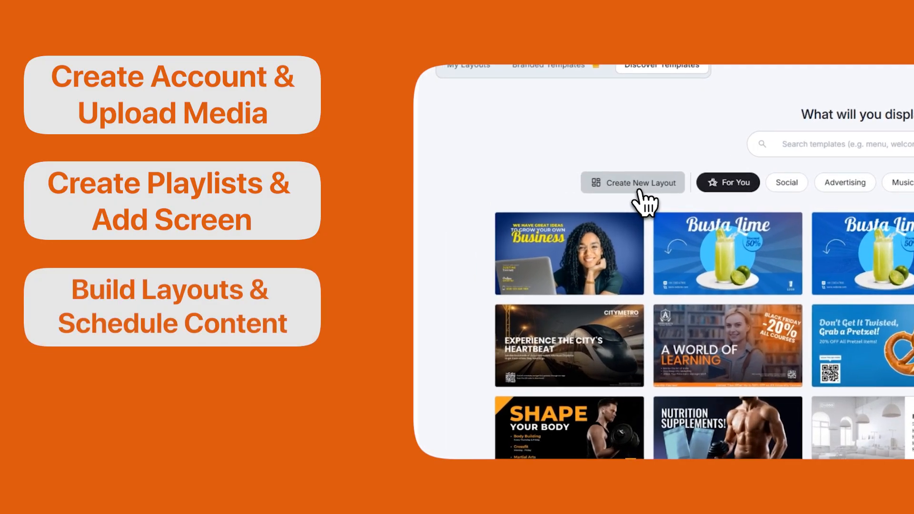
pyautogui.click(639, 189)
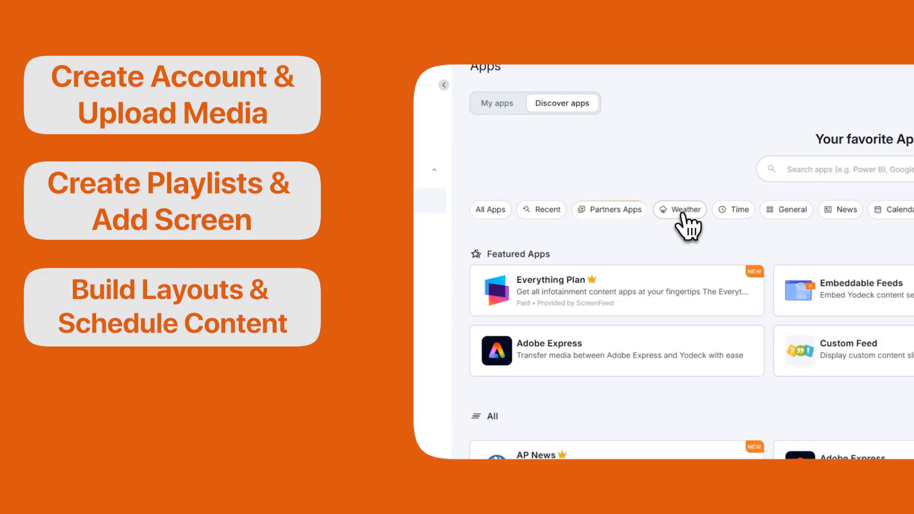
pyautogui.click(684, 212)
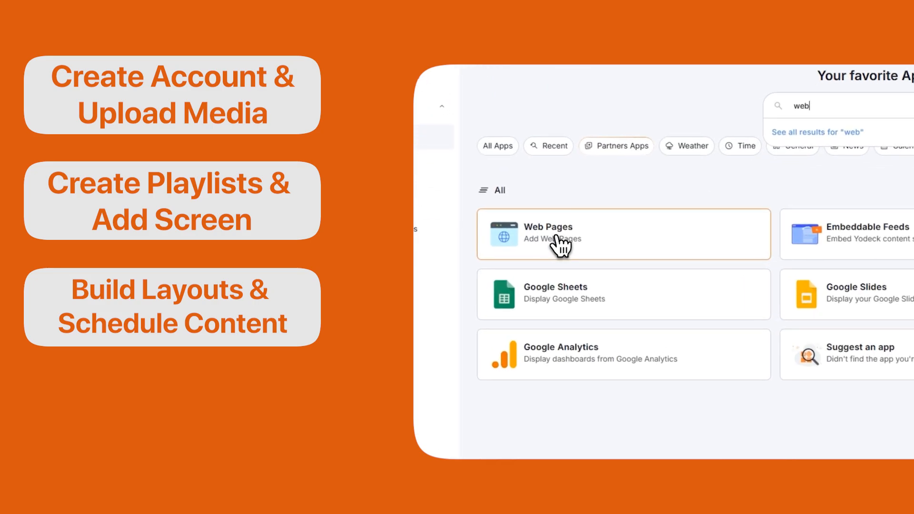
# View the web page app and user invite forms, then start naming a Google Slides app.
pyautogui.click(543, 239)
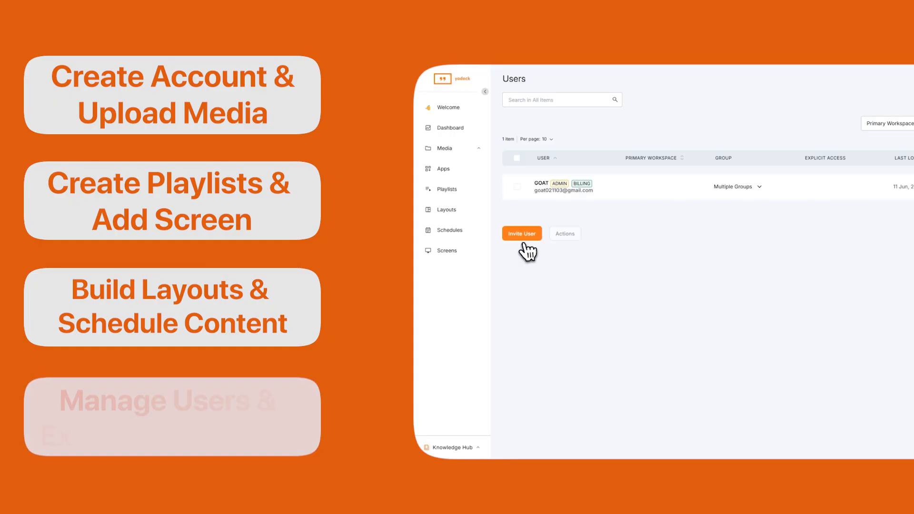
pyautogui.click(523, 238)
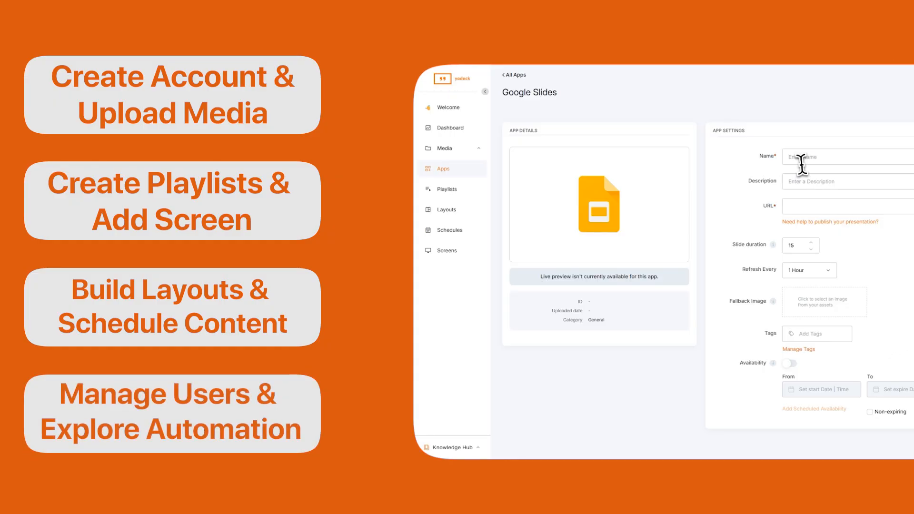
pyautogui.click(802, 158)
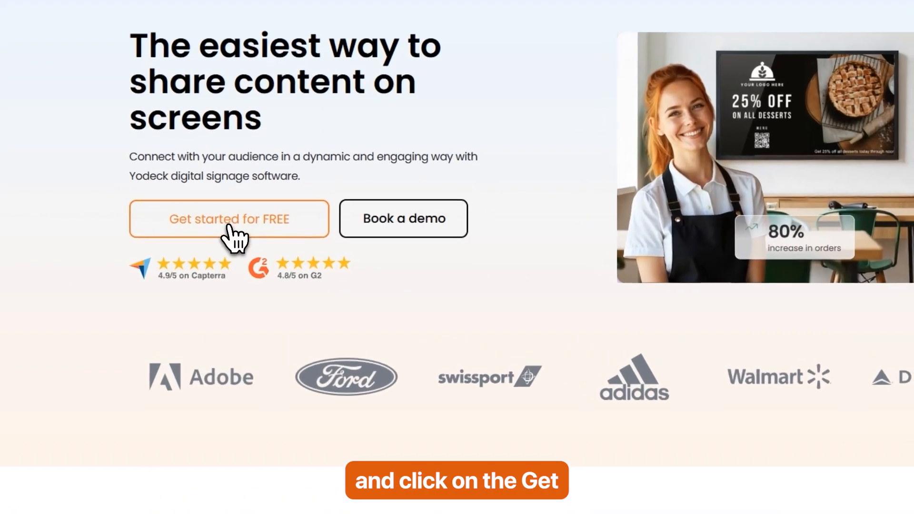
# Begin the free Yodeck sign-up from the website and register with a Google account.
pyautogui.click(230, 221)
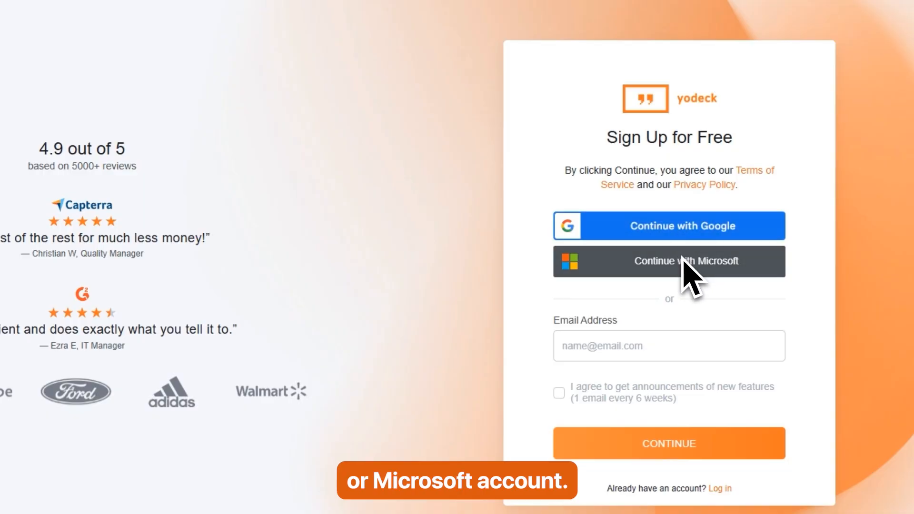
pyautogui.click(680, 233)
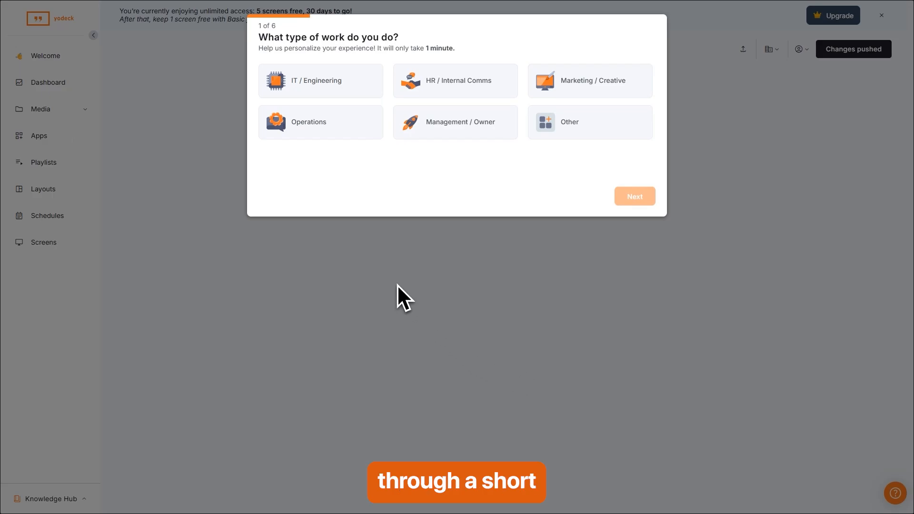
# Answer onboarding with Marketing / Creative as the work type and start the free 30-day trial.
pyautogui.click(582, 90)
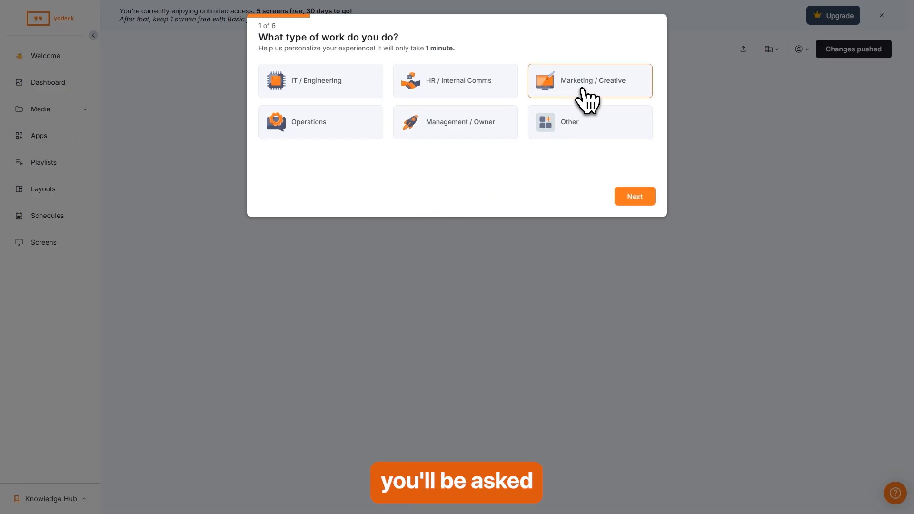
pyautogui.click(650, 198)
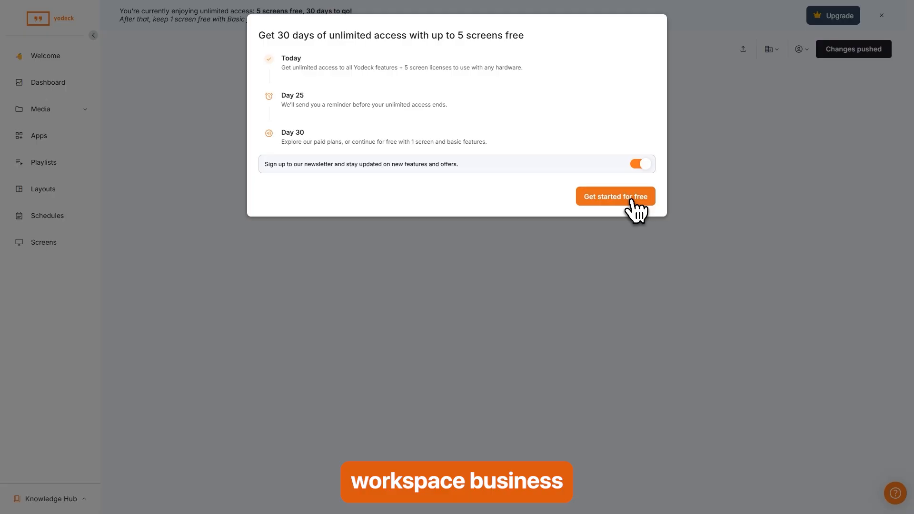
pyautogui.click(632, 200)
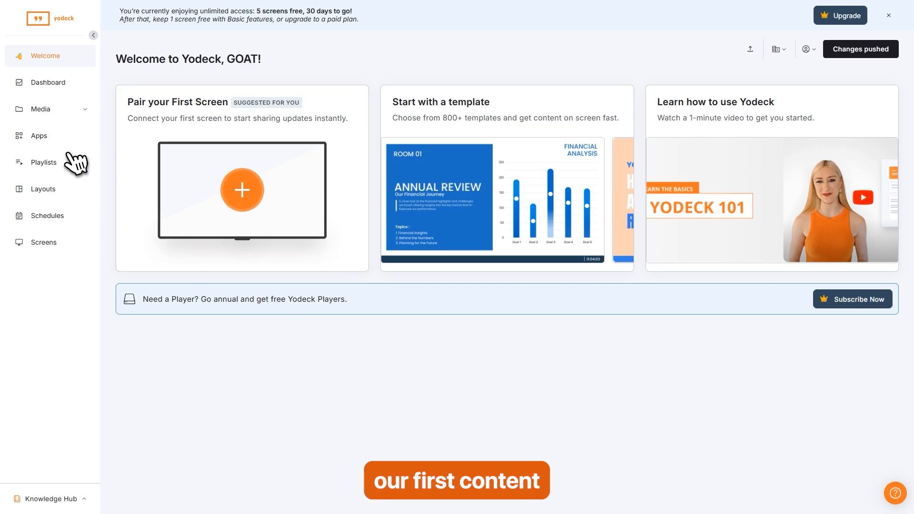
# Go to All Media and add new media from this device.
pyautogui.click(41, 114)
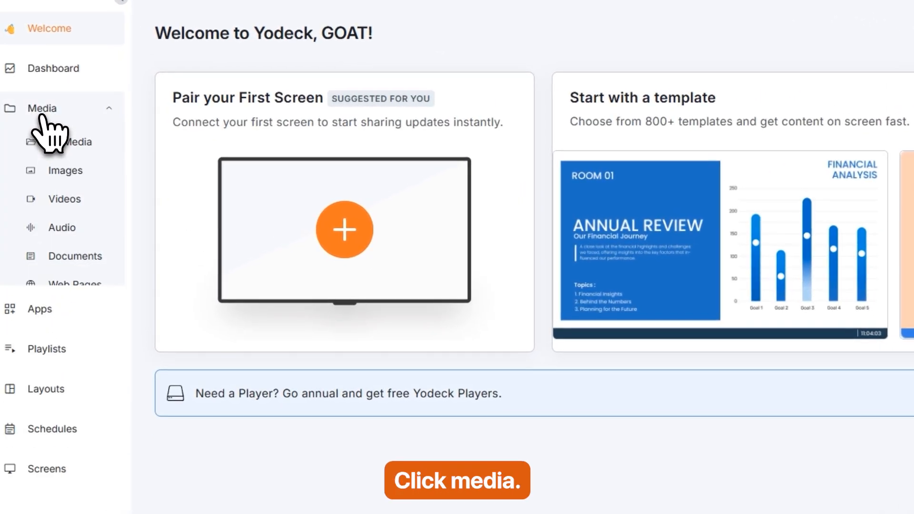
pyautogui.click(72, 146)
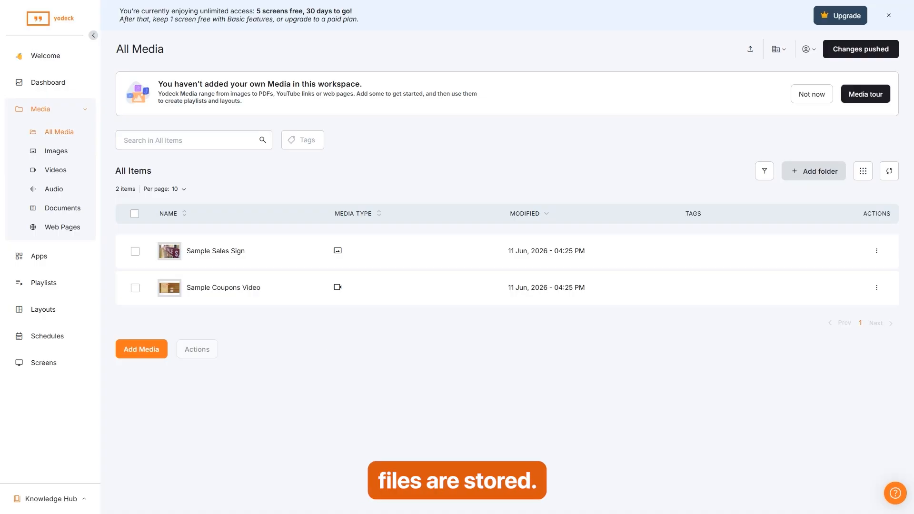
pyautogui.click(141, 349)
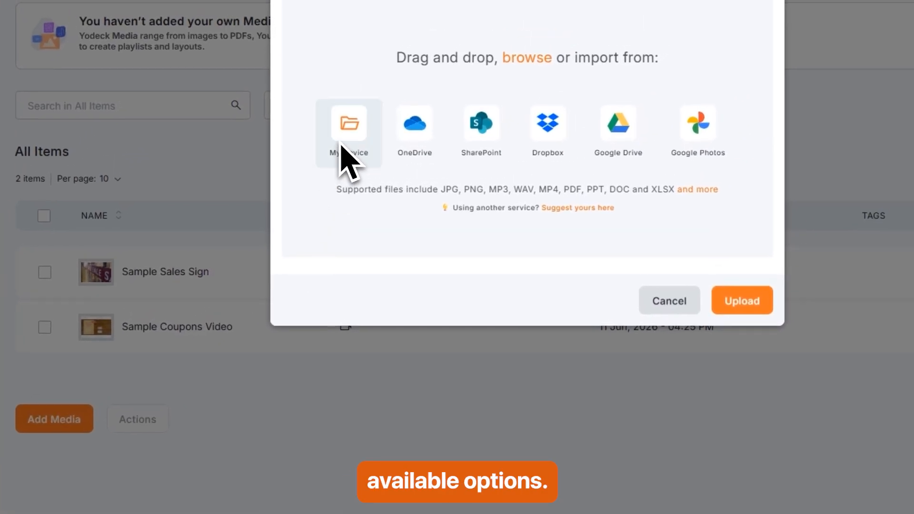
pyautogui.click(349, 127)
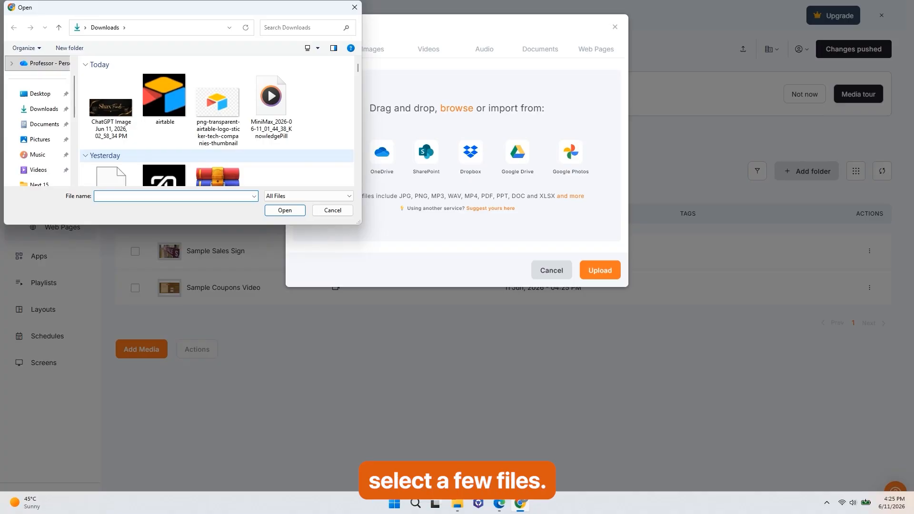
# Upload the ChatGPT image, shaxfinds NEW BG image and design video, and save them to the library.
pyautogui.click(109, 113)
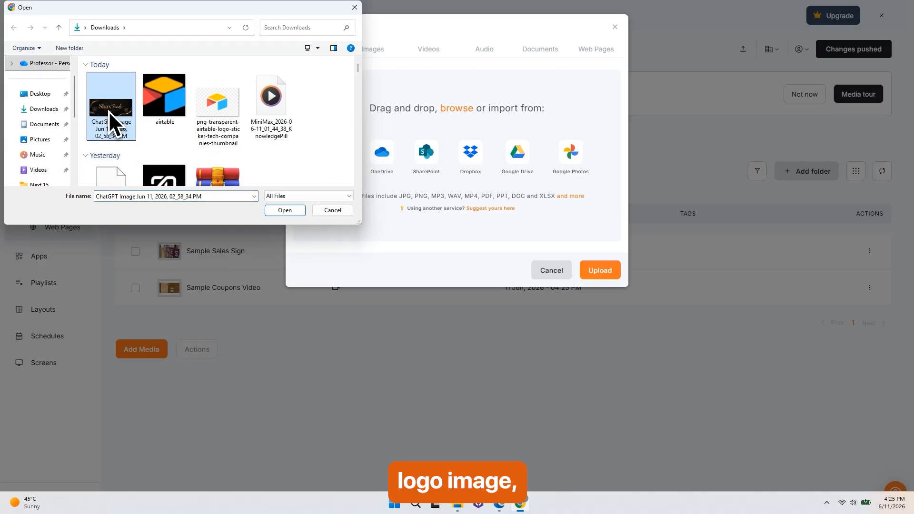
pyautogui.scroll(-3, 321, 105)
pyautogui.keyDown('ctrl'); pyautogui.click(324, 100); pyautogui.keyUp('ctrl')
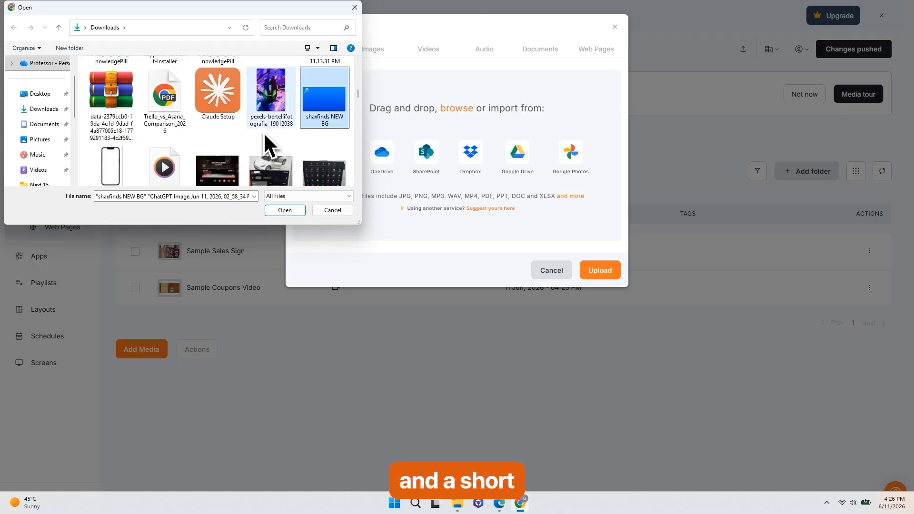
pyautogui.scroll(5, 257, 133)
pyautogui.keyDown('ctrl'); pyautogui.click(176, 105); pyautogui.keyUp('ctrl')
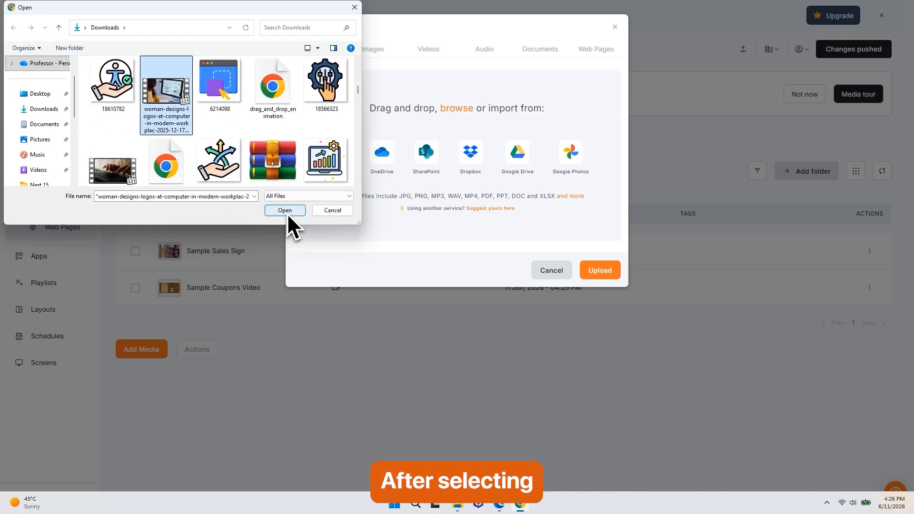
pyautogui.click(288, 214)
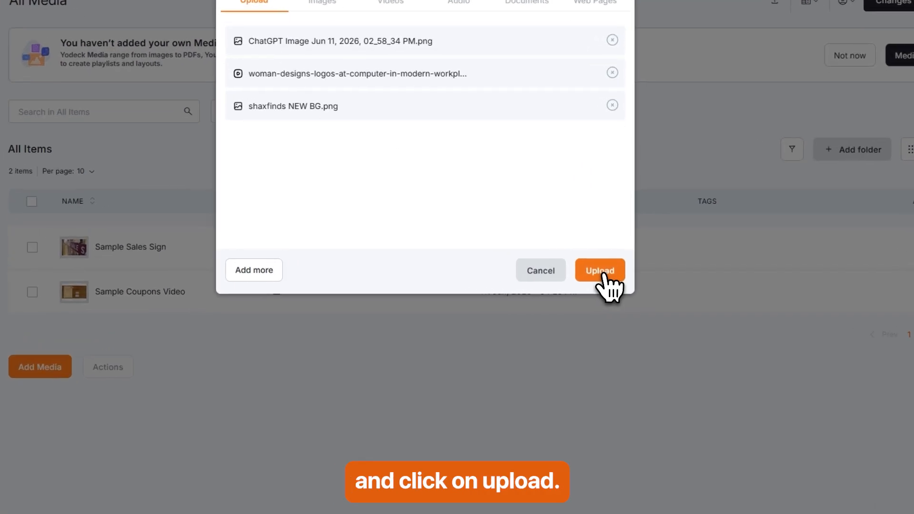
pyautogui.click(607, 276)
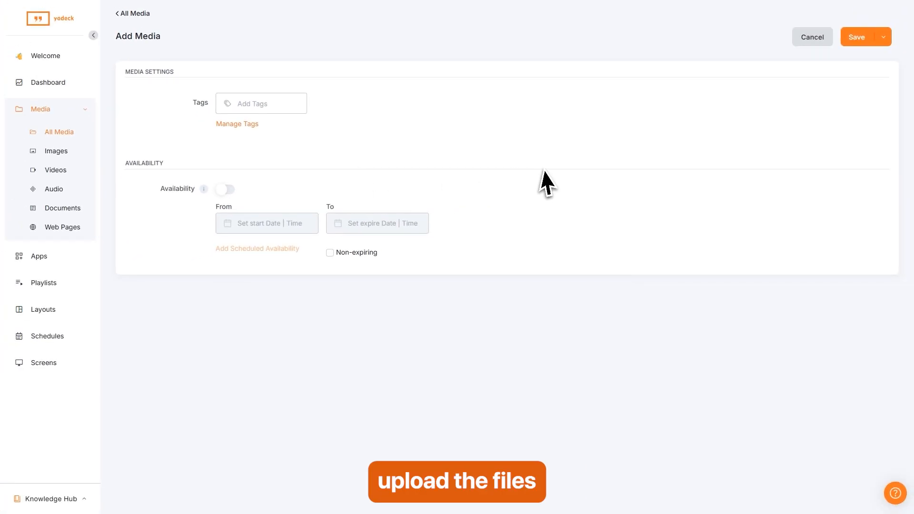
pyautogui.click(857, 38)
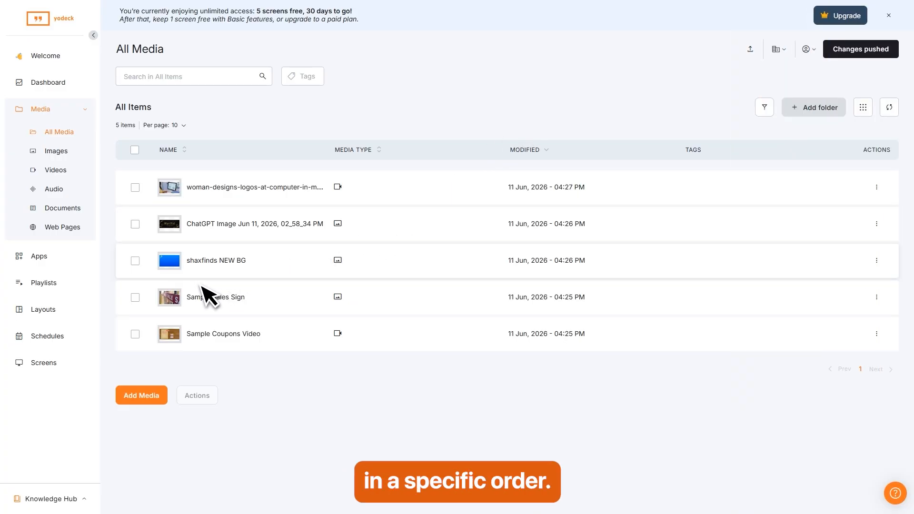
# Create a new classic playlist named 'Shax Playlist'.
pyautogui.click(42, 284)
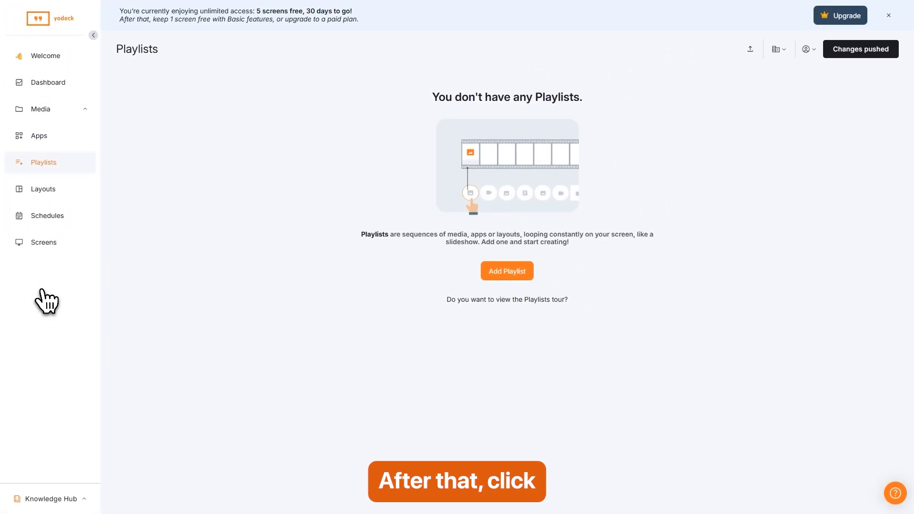
pyautogui.click(514, 273)
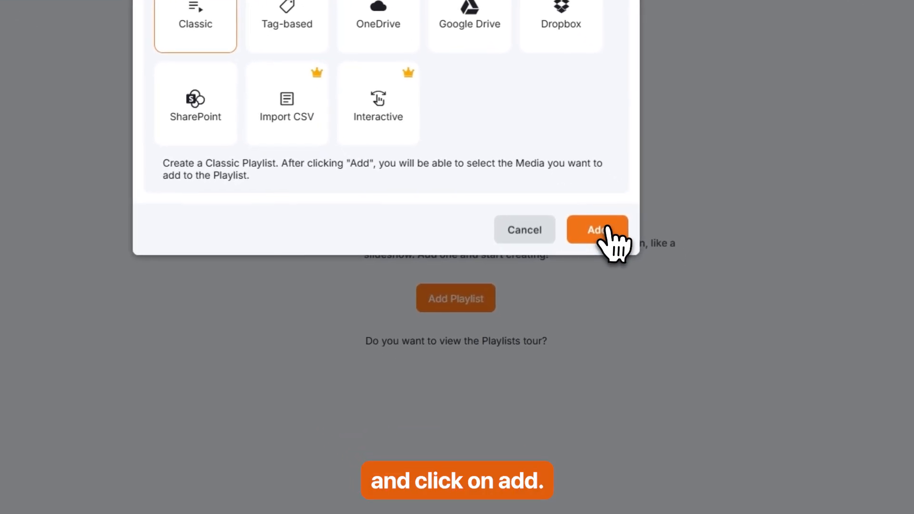
pyautogui.click(608, 234)
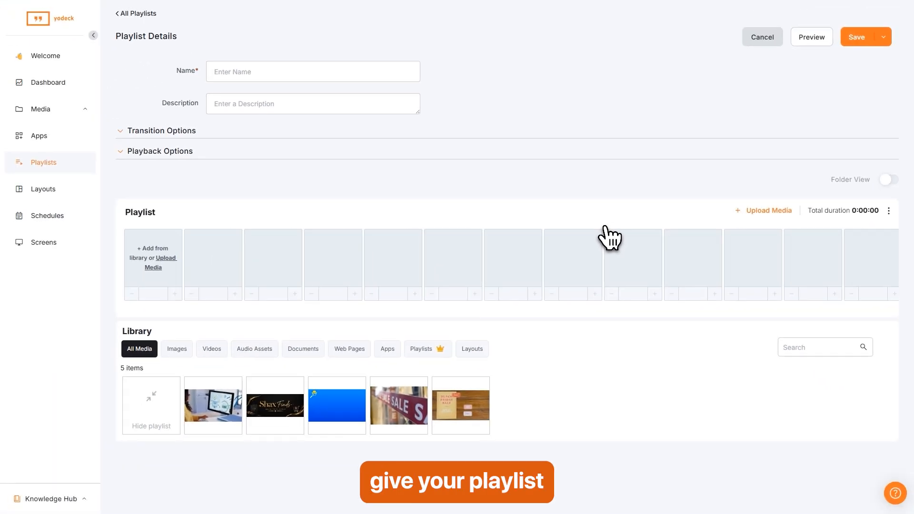
pyautogui.click(231, 72)
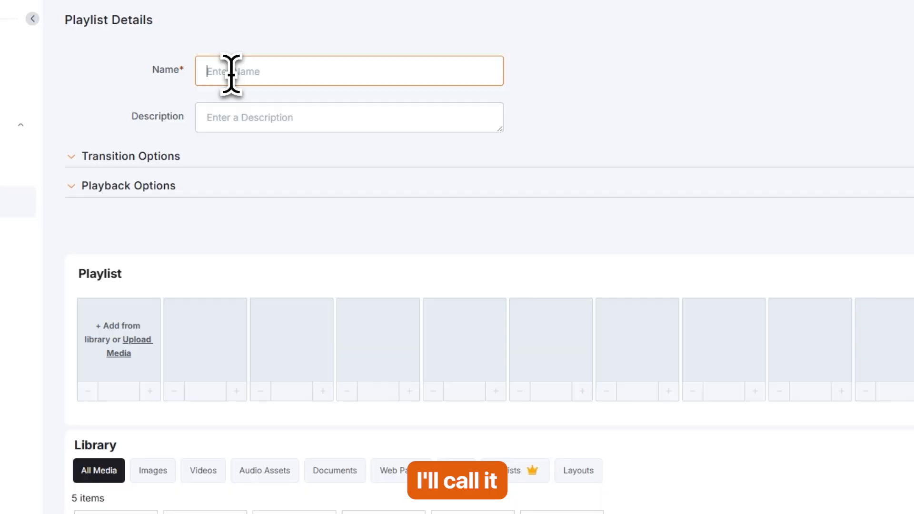
pyautogui.write('Shax Playlist')
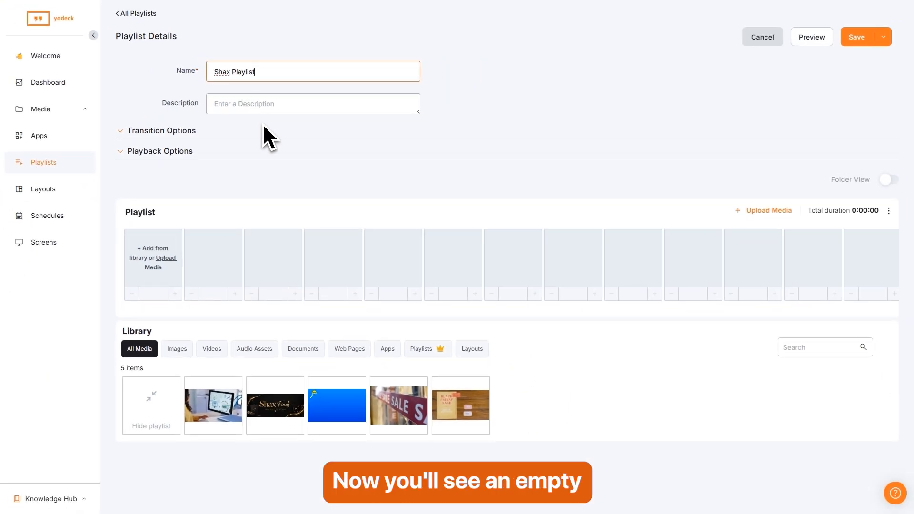
pyautogui.click(279, 190)
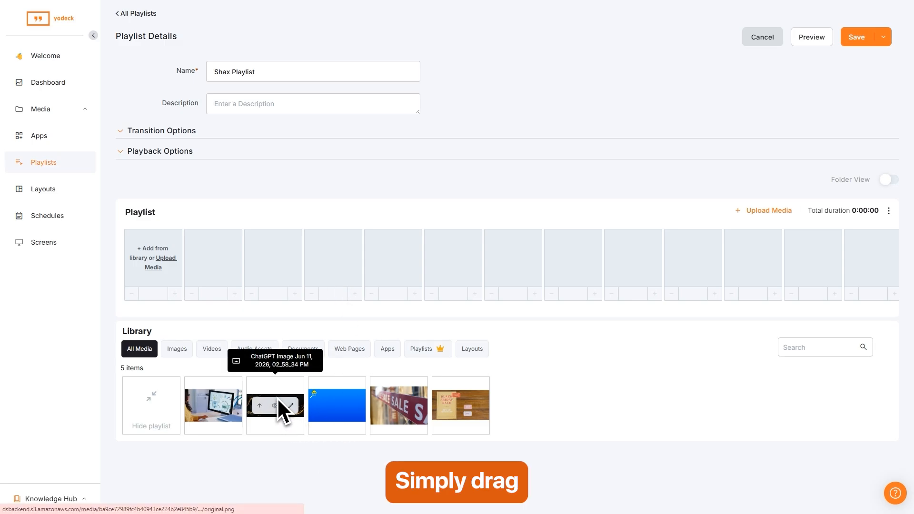
# Add the blue background image, Shax Finds banner and desk video to the playlist in that order.
pyautogui.moveTo(330, 393); pyautogui.dragTo(210, 251)
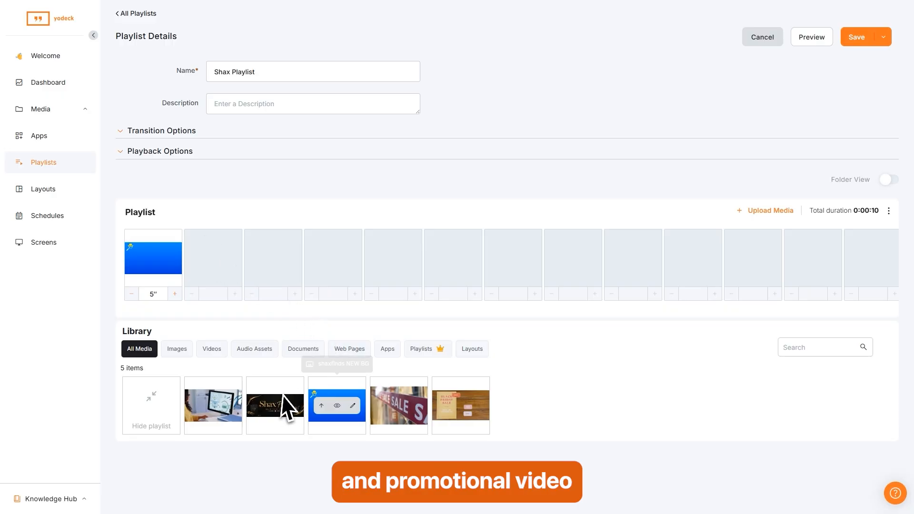
pyautogui.moveTo(288, 407); pyautogui.dragTo(210, 246)
pyautogui.moveTo(215, 401); pyautogui.dragTo(275, 253)
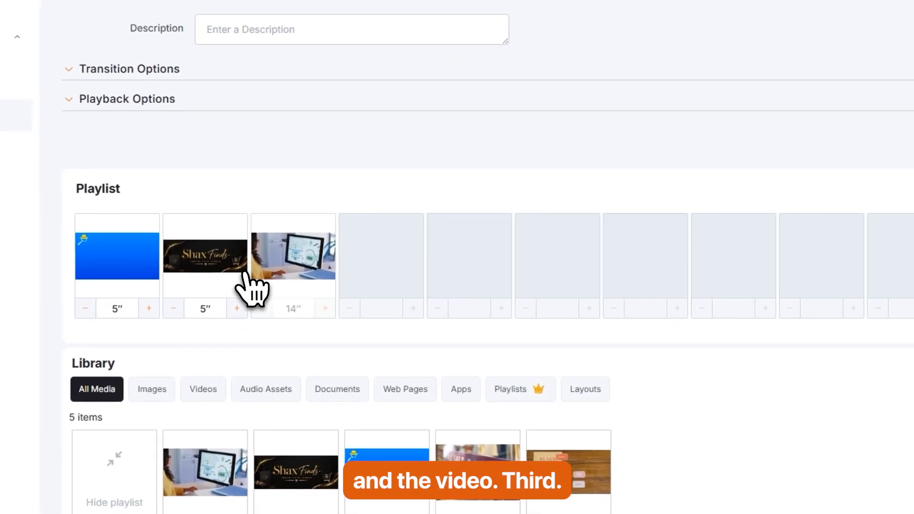
pyautogui.moveTo(255, 267); pyautogui.dragTo(230, 268)
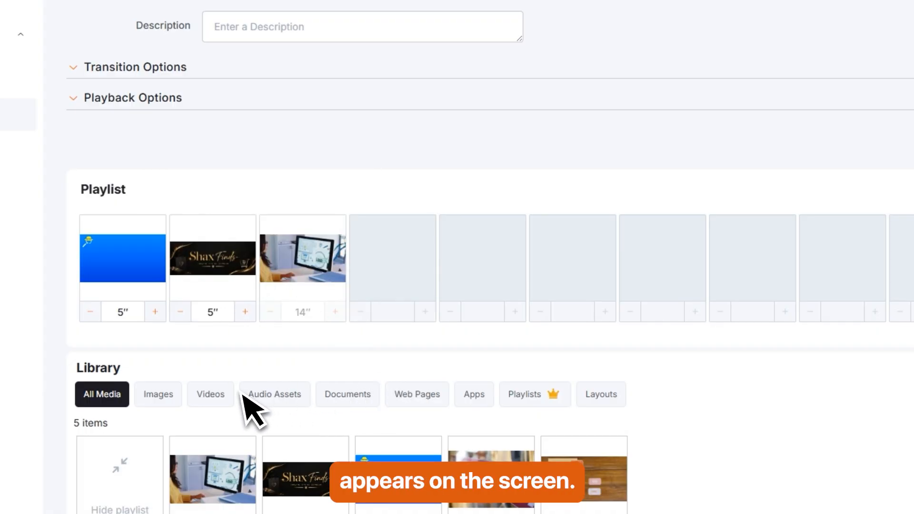
# Set the blue background image's default duration to 10 seconds.
pyautogui.moveTo(131, 289)
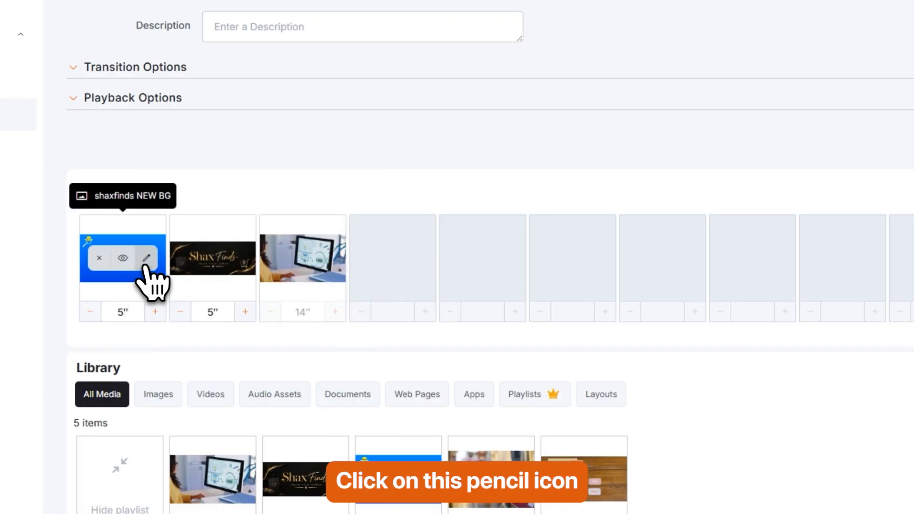
pyautogui.click(147, 258)
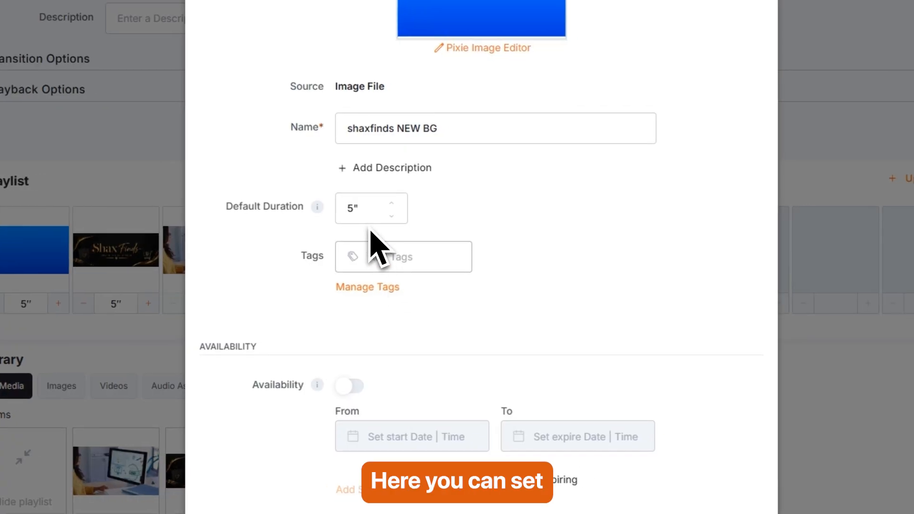
pyautogui.click(393, 205)
pyautogui.click(633, 488)
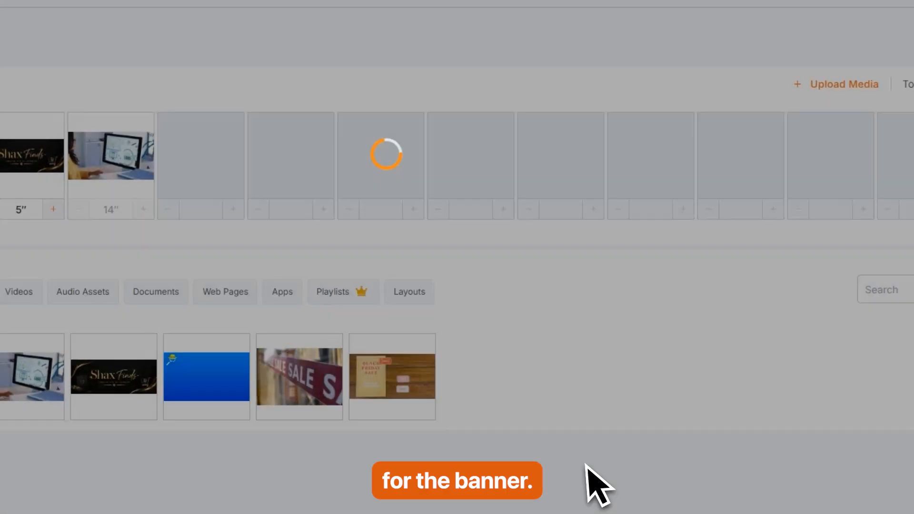
# Save the Shax Finds banner's new duration, then save Shax Playlist.
pyautogui.moveTo(37, 172)
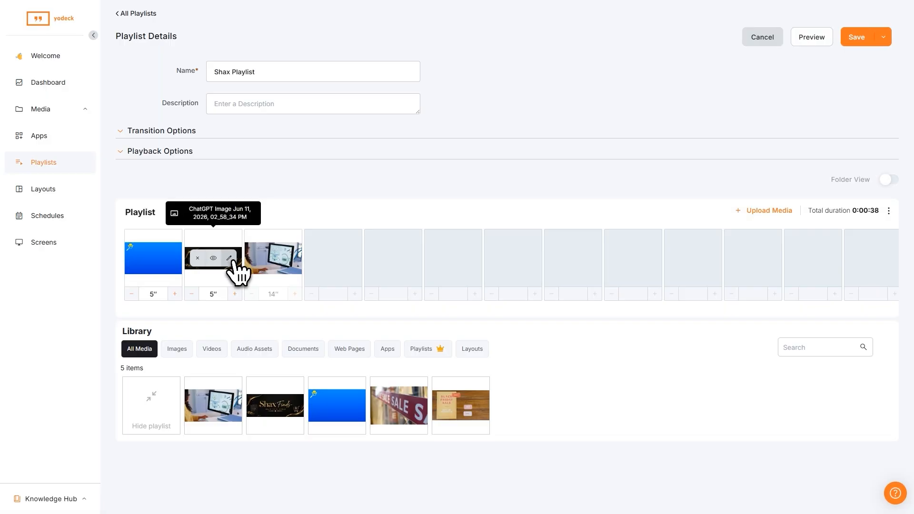
pyautogui.click(229, 259)
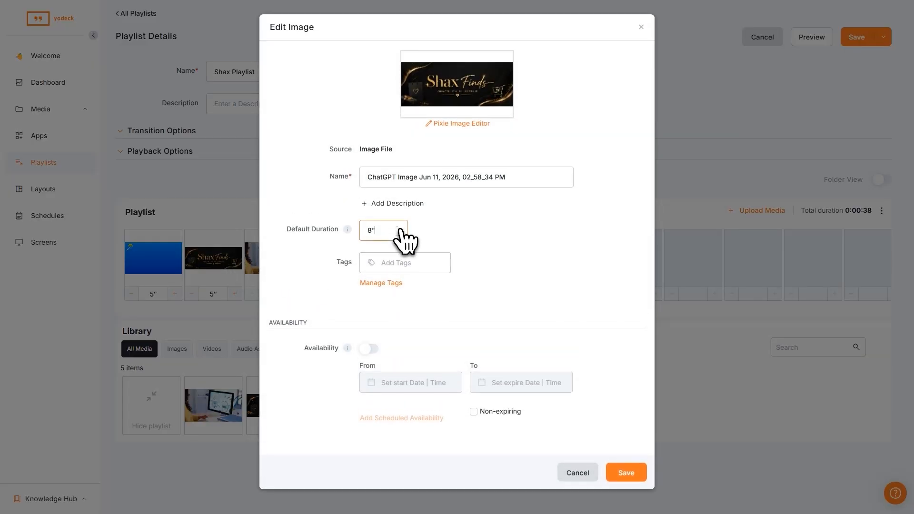
pyautogui.click(627, 472)
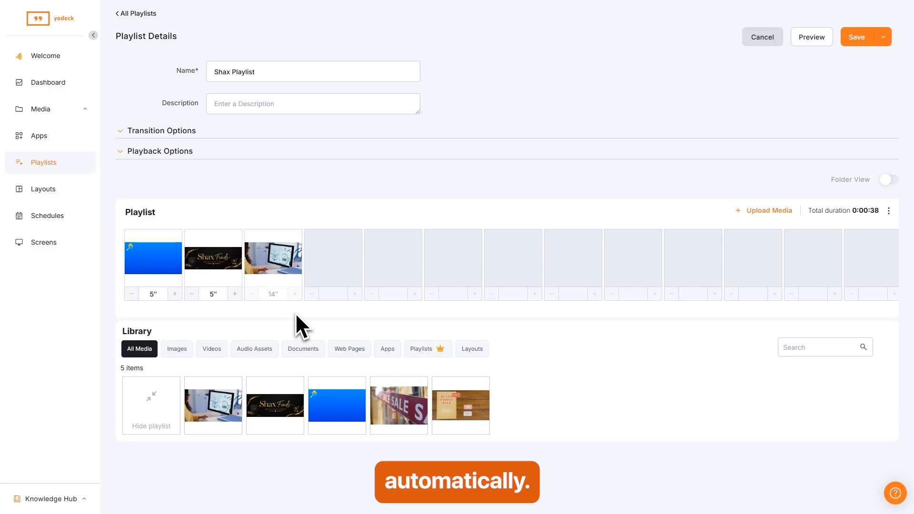
pyautogui.click(857, 36)
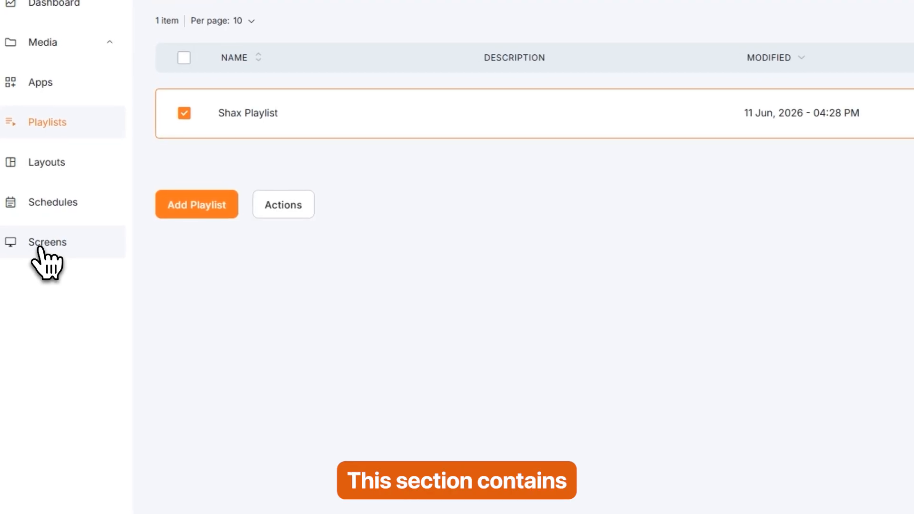
# Add a new screen with 'Try Yodeck on my browser' and proceed to the registration code entry.
pyautogui.click(38, 247)
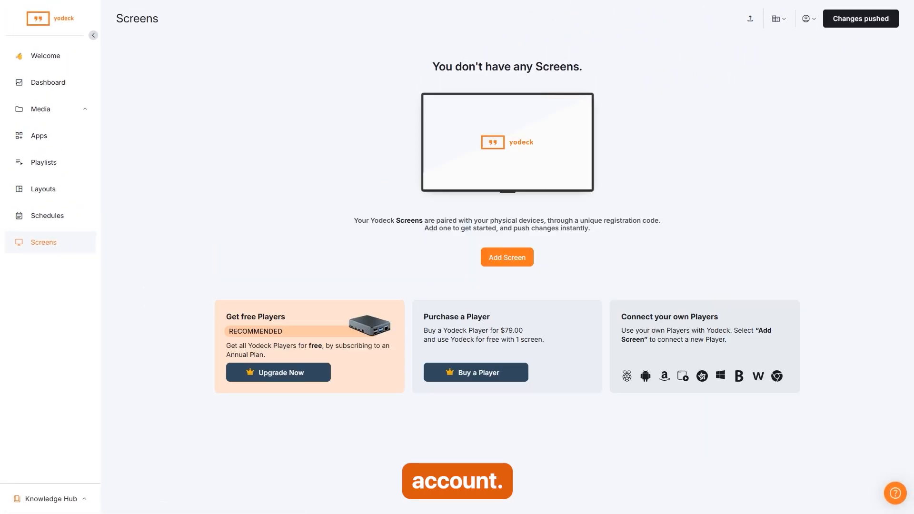
pyautogui.click(508, 260)
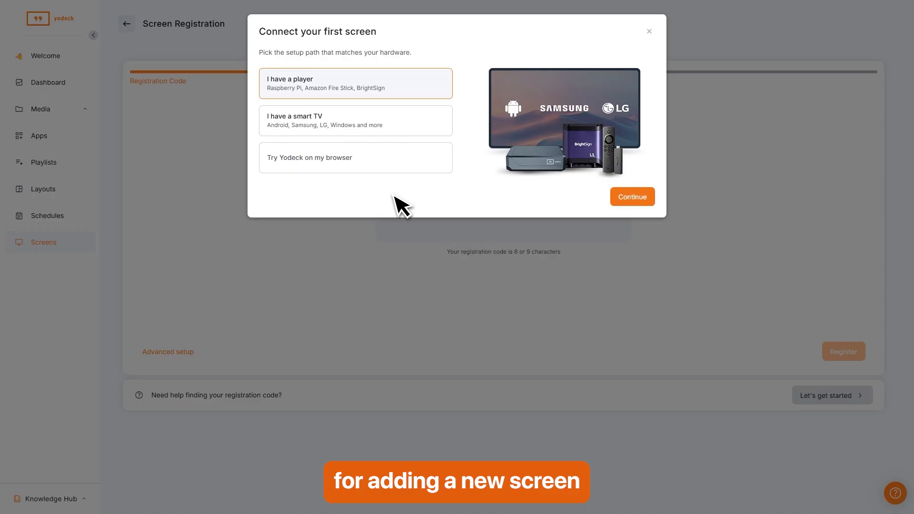
pyautogui.click(322, 164)
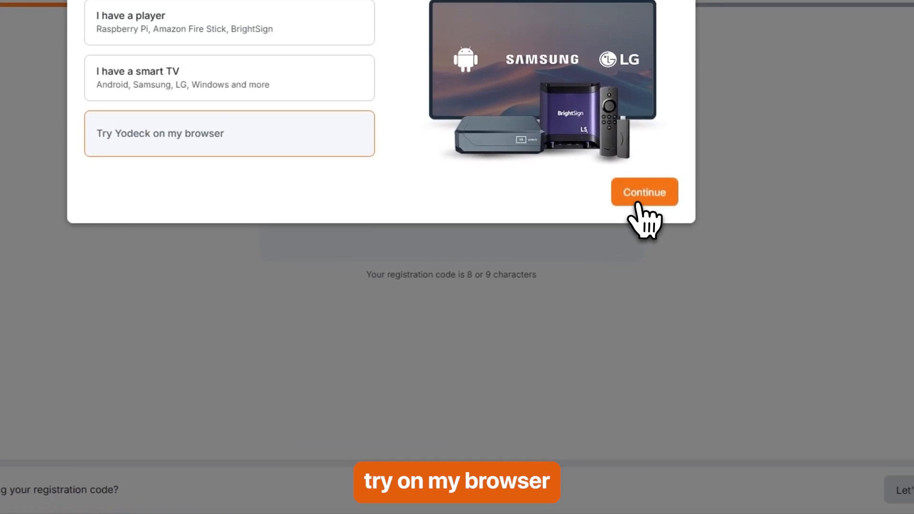
pyautogui.click(645, 200)
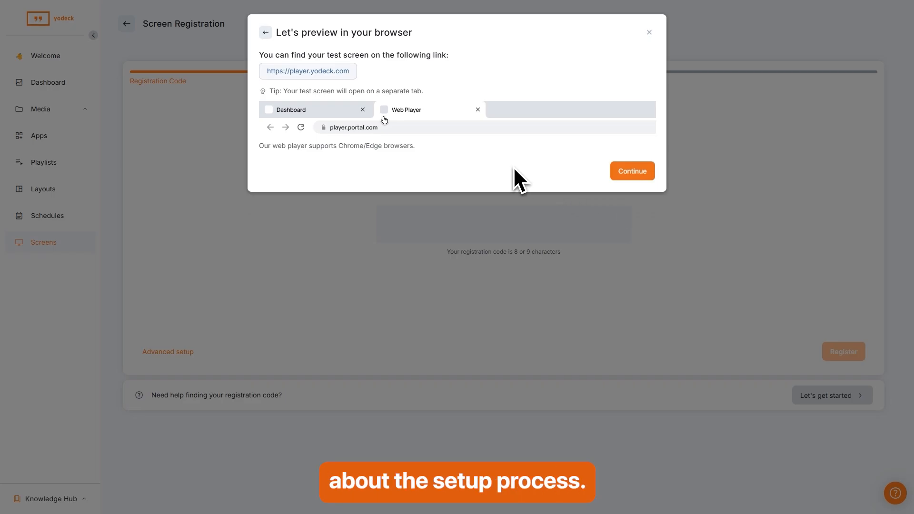
pyautogui.click(643, 186)
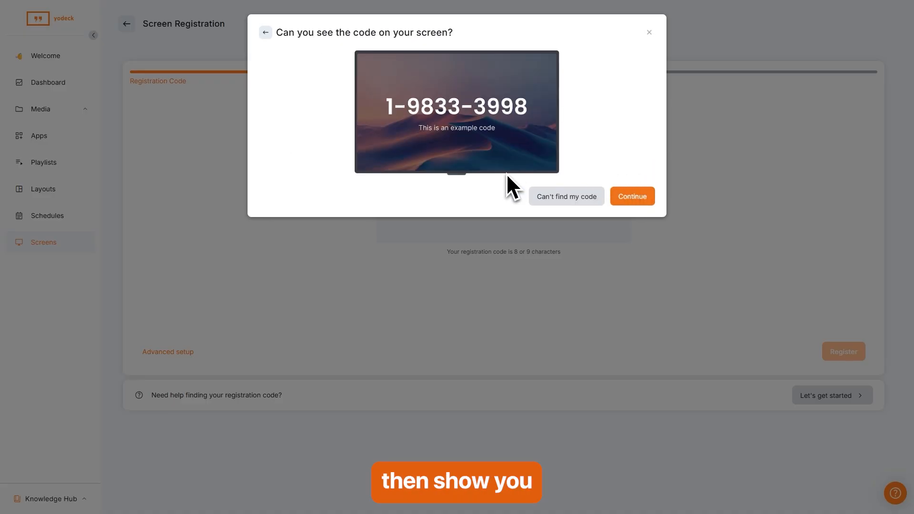
pyautogui.click(633, 196)
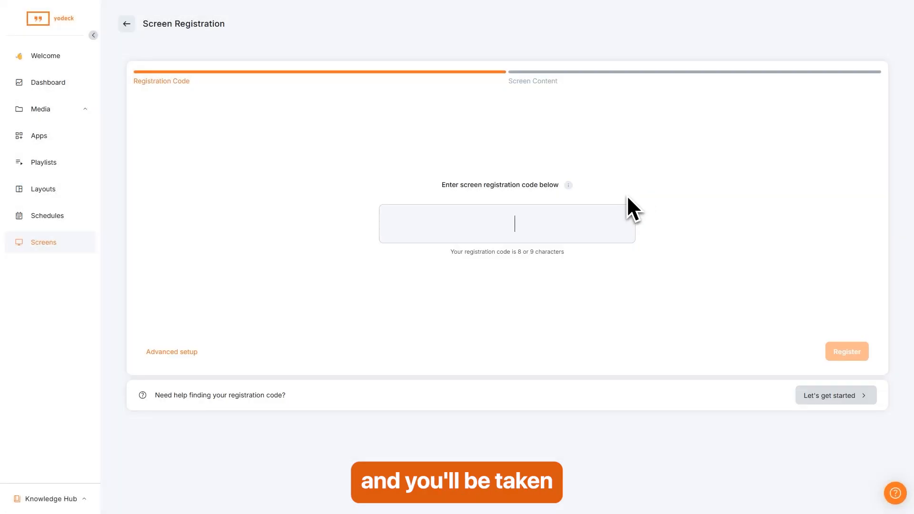
# Register the screen using the sample registration code.
pyautogui.write('1')
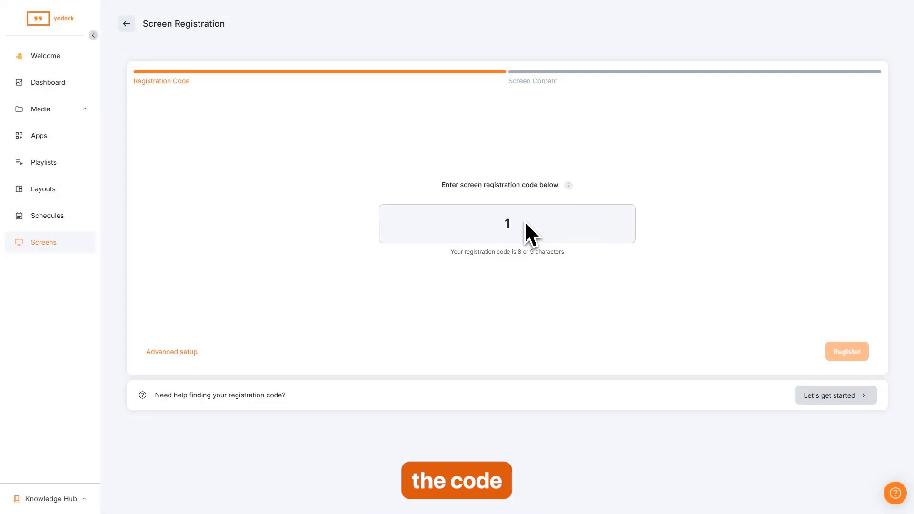
pyautogui.write('9')
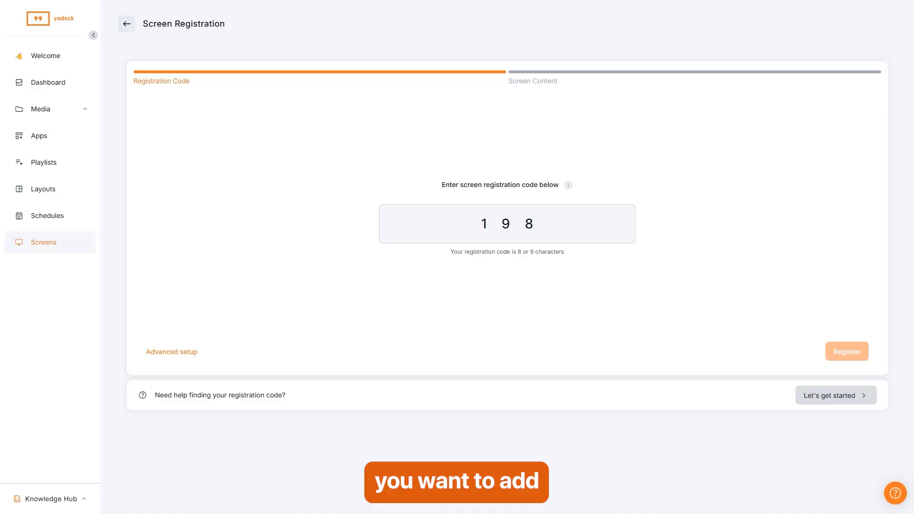
pyautogui.write('8')
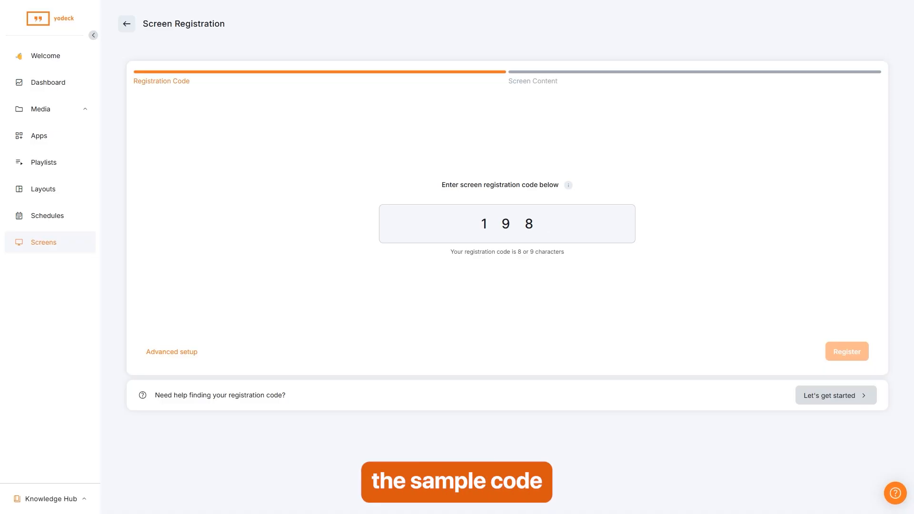
pyautogui.write('333398')
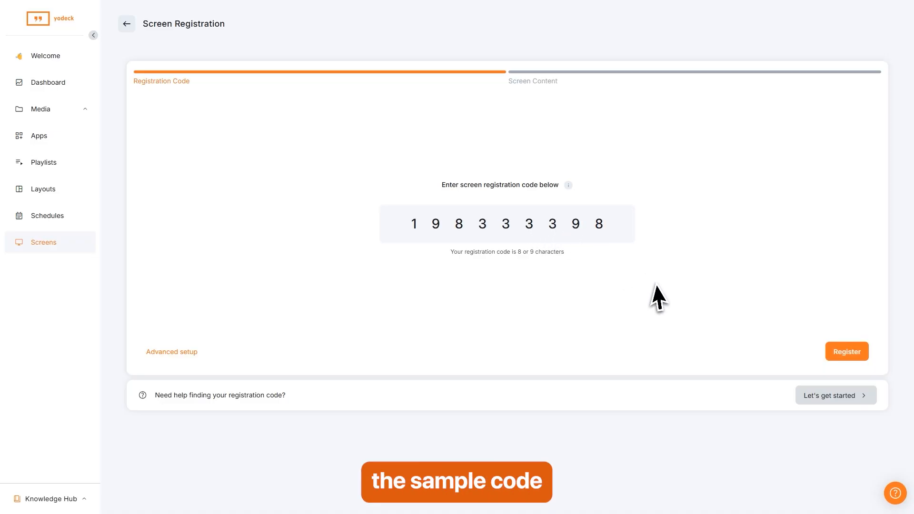
pyautogui.click(846, 353)
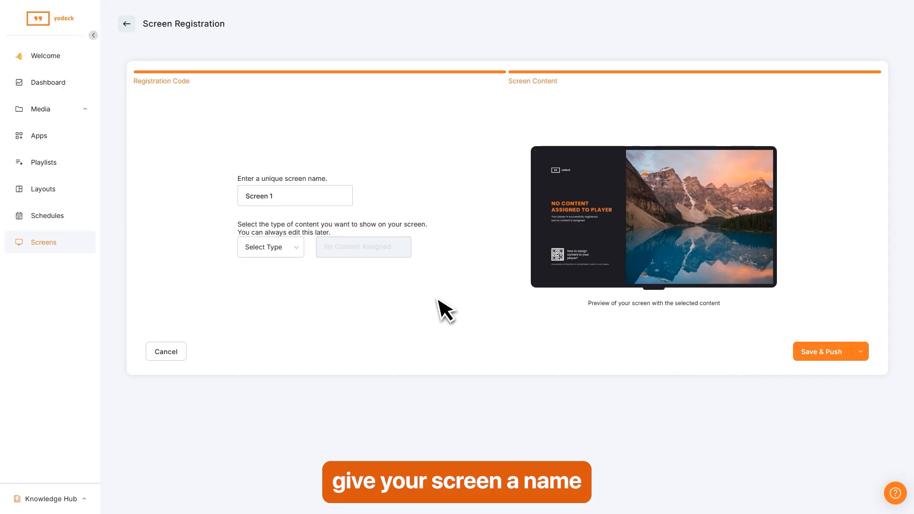
# Rename the screen to 'my screen', set Shax Playlist as its content, and save and push.
pyautogui.tripleClick(245, 197)
pyautogui.write('my screen')
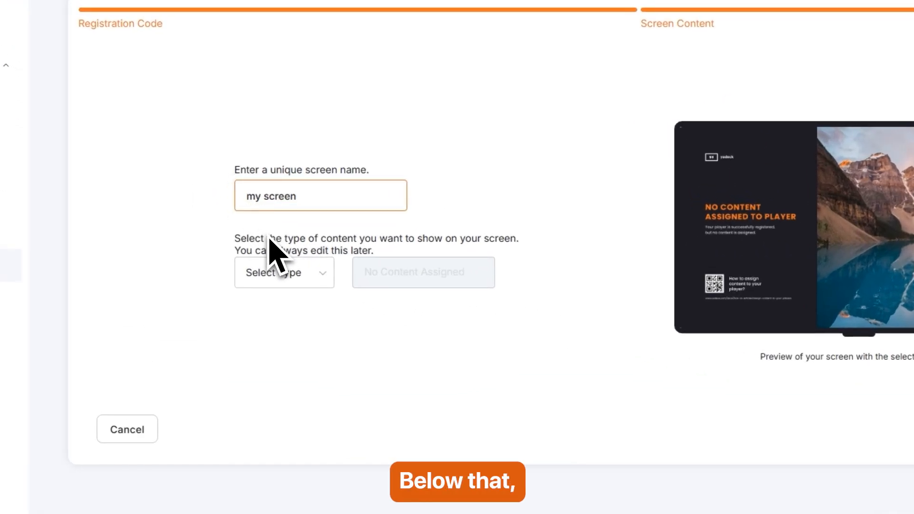
pyautogui.click(315, 285)
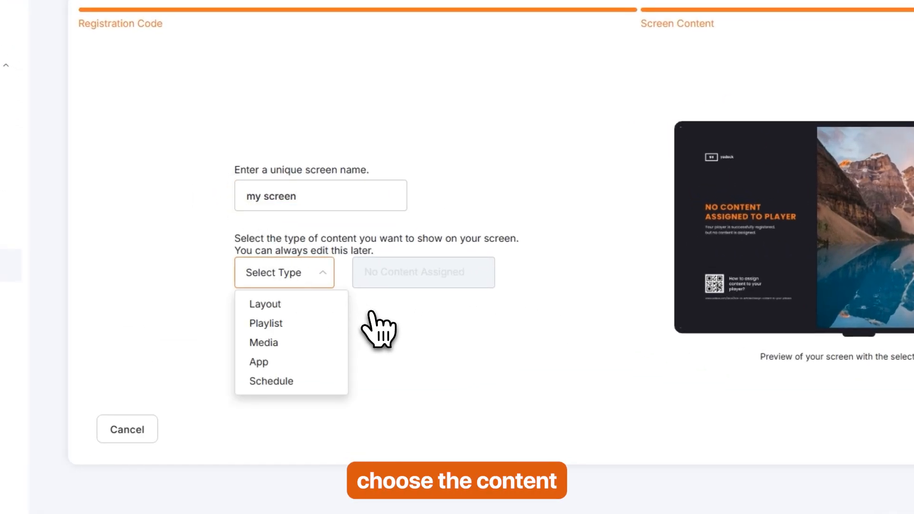
pyautogui.click(288, 324)
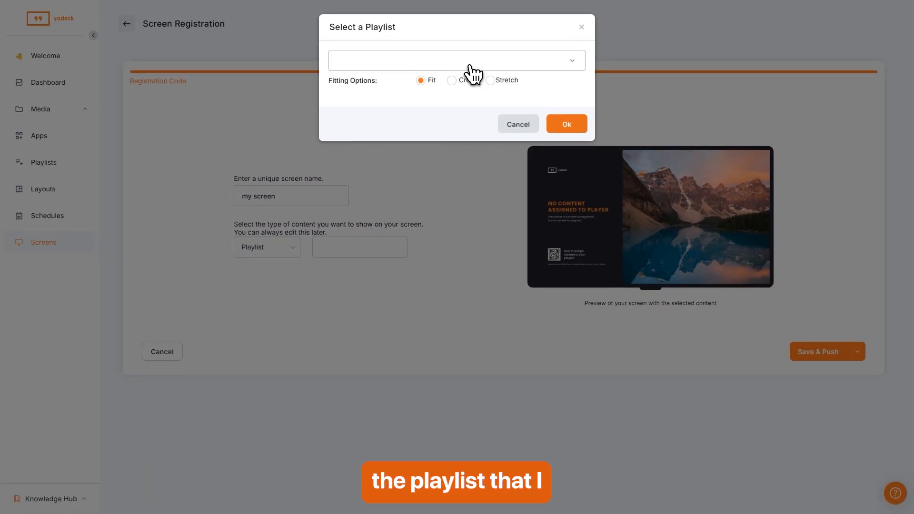
pyautogui.click(471, 66)
pyautogui.click(376, 98)
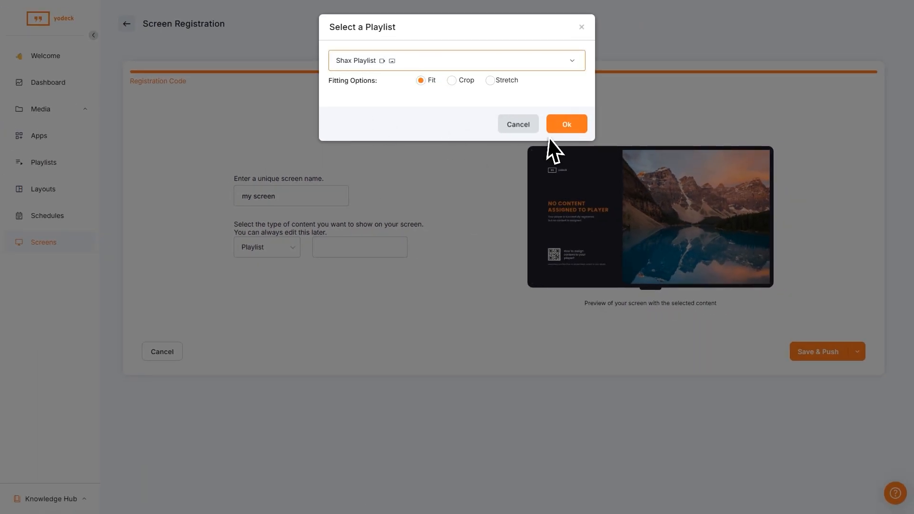
pyautogui.click(567, 124)
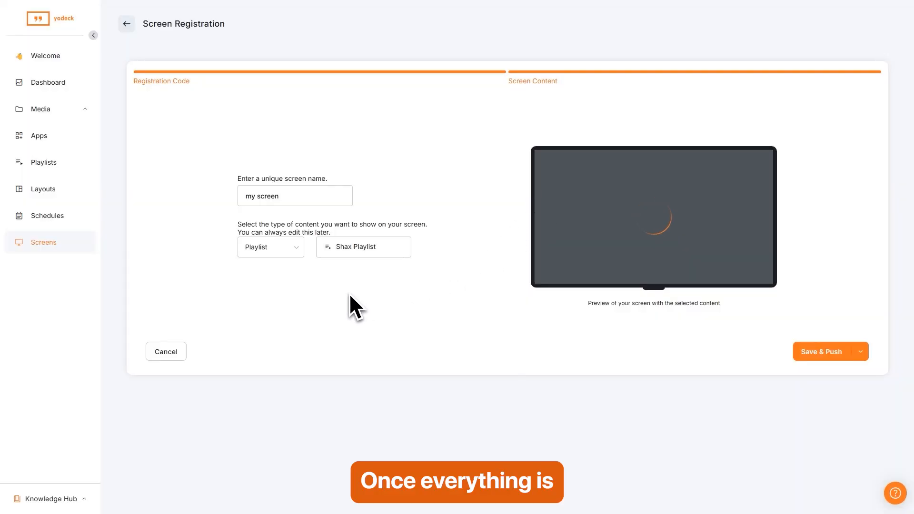
pyautogui.click(829, 352)
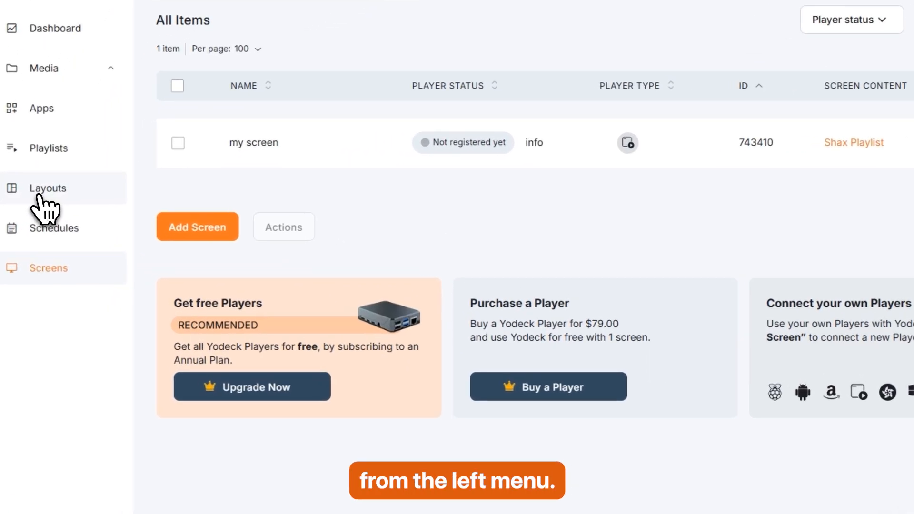
# Create a new blank layout, keeping the 16:9 (1080p) landscape aspect ratio.
pyautogui.click(38, 195)
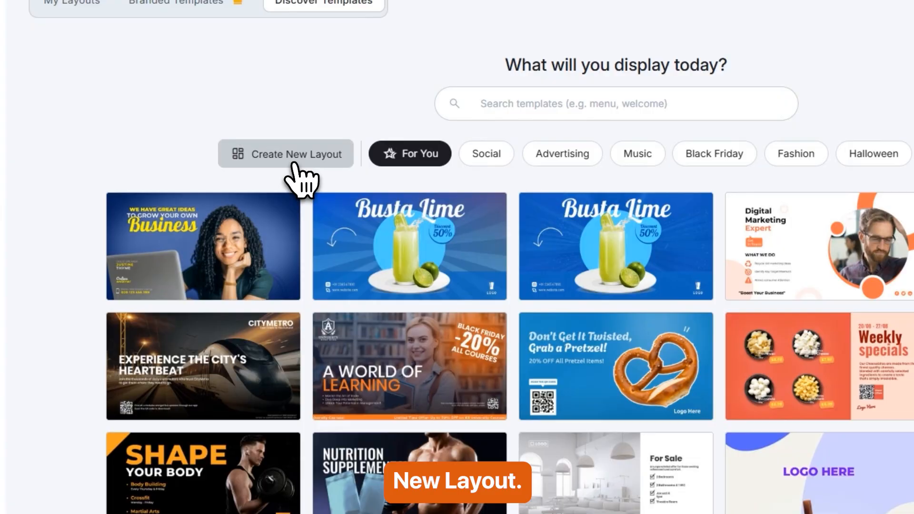
pyautogui.click(293, 163)
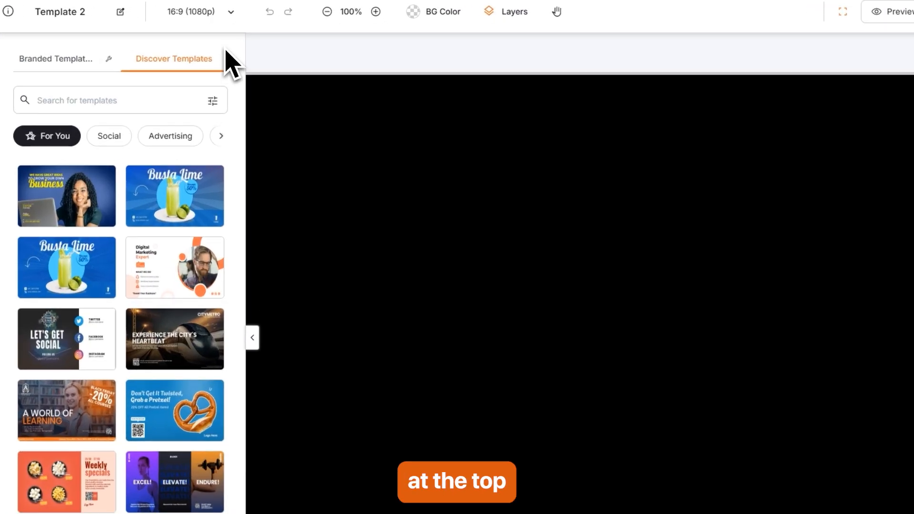
pyautogui.click(214, 18)
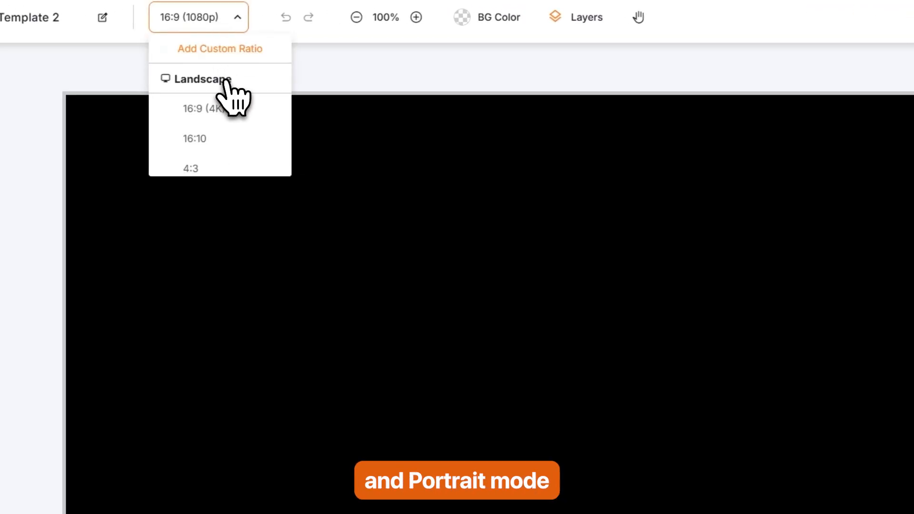
pyautogui.scroll(-6, 214, 158)
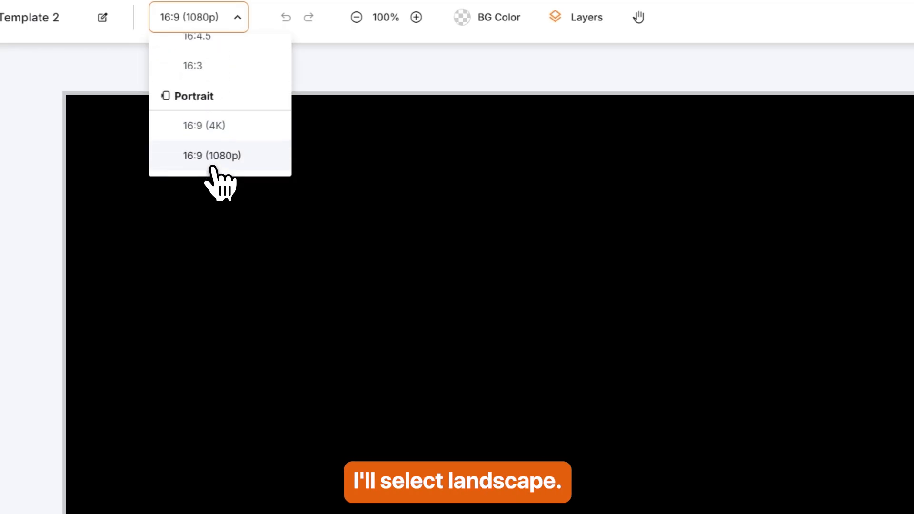
pyautogui.scroll(6, 210, 143)
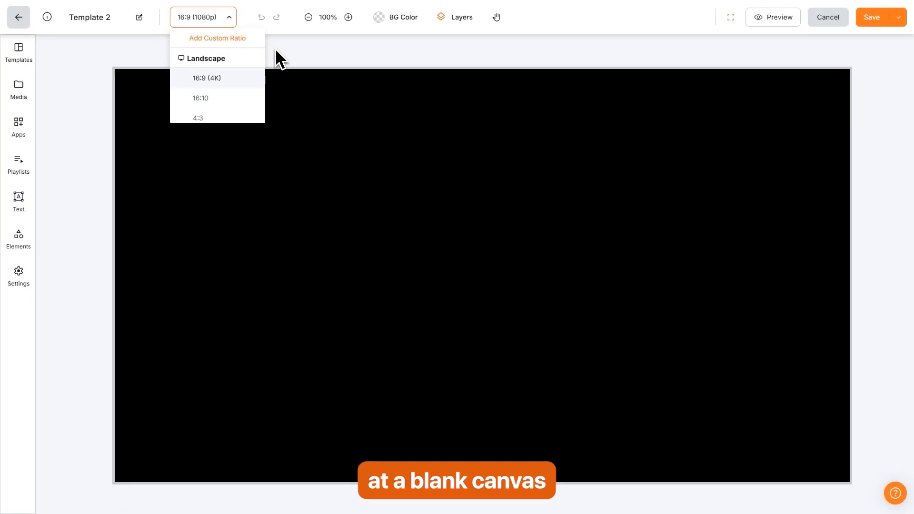
pyautogui.click(276, 49)
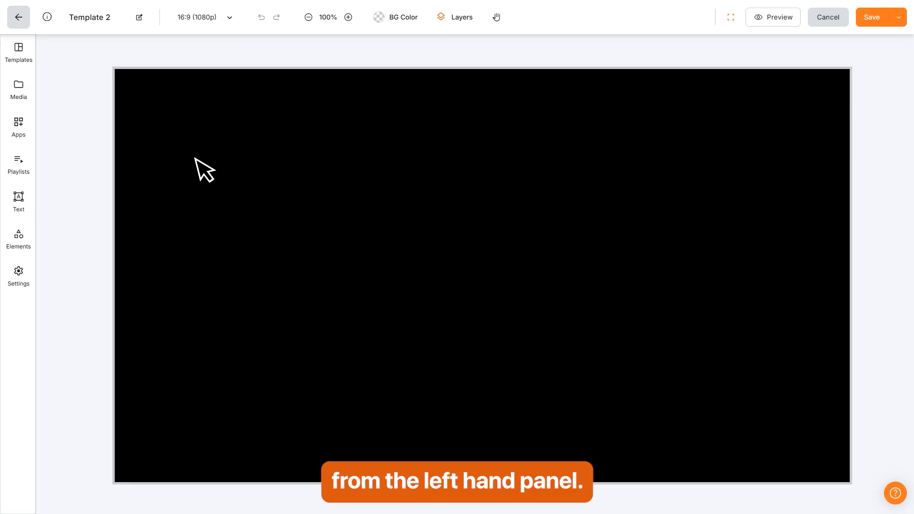
# Drag the office monitor photo from Media onto the Template 2 canvas.
pyautogui.click(19, 90)
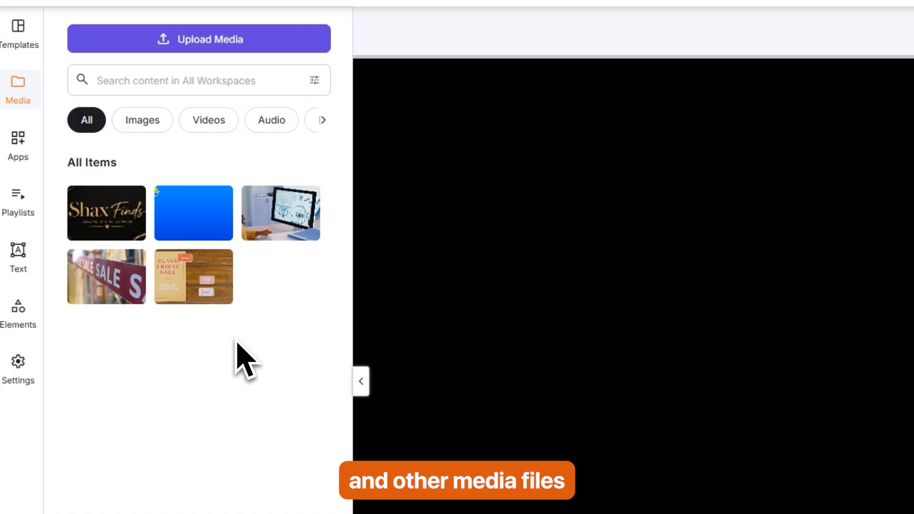
pyautogui.moveTo(267, 214); pyautogui.dragTo(466, 111)
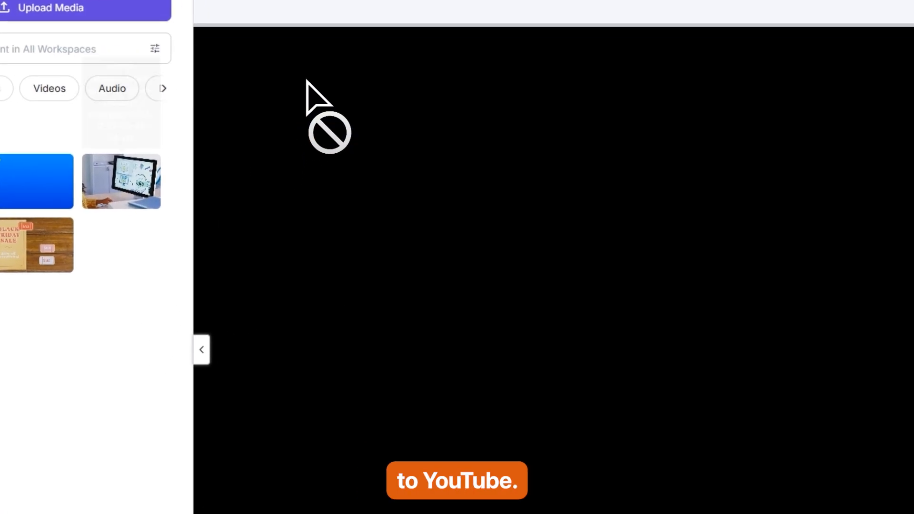
pyautogui.moveTo(306, 80); pyautogui.dragTo(377, 155)
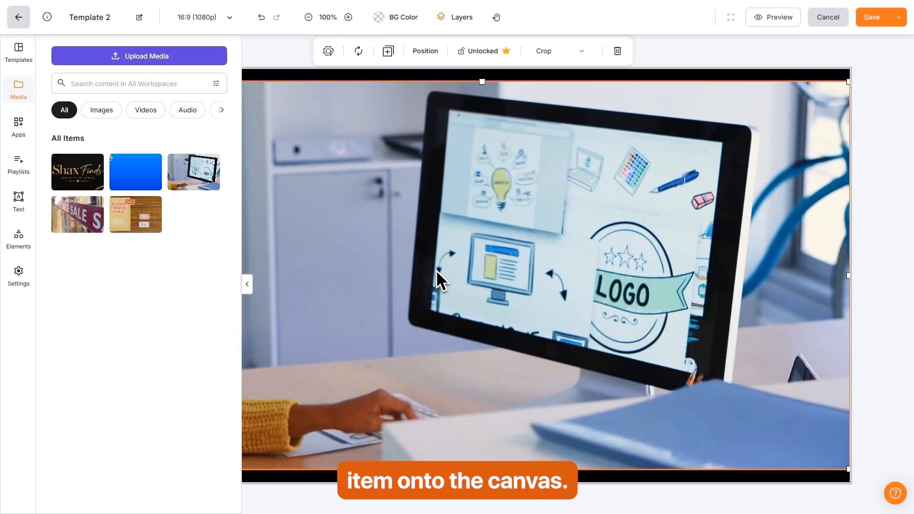
pyautogui.click(247, 284)
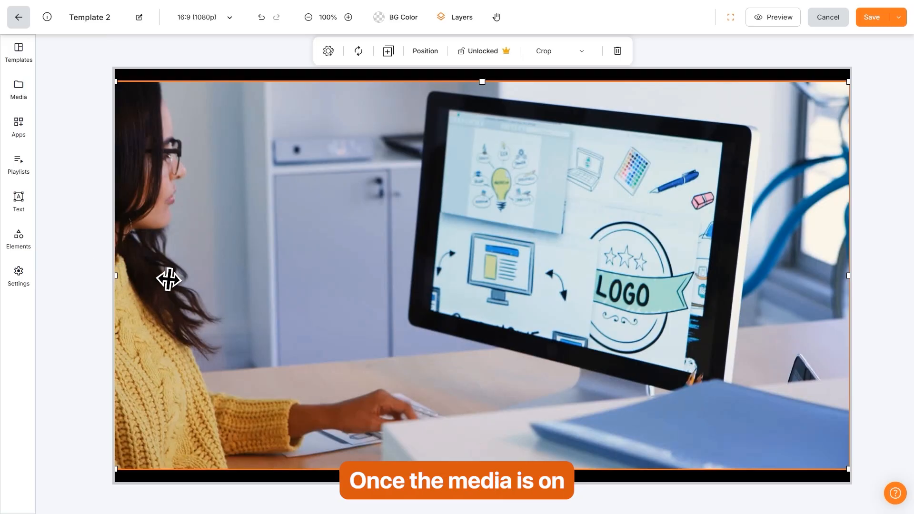
# Crop the monitor photo narrower and position it on the canvas's left half.
pyautogui.moveTo(169, 280); pyautogui.dragTo(390, 279)
pyautogui.moveTo(556, 306); pyautogui.dragTo(348, 267)
pyautogui.moveTo(601, 264); pyautogui.dragTo(419, 265)
pyautogui.moveTo(145, 266); pyautogui.dragTo(114, 264)
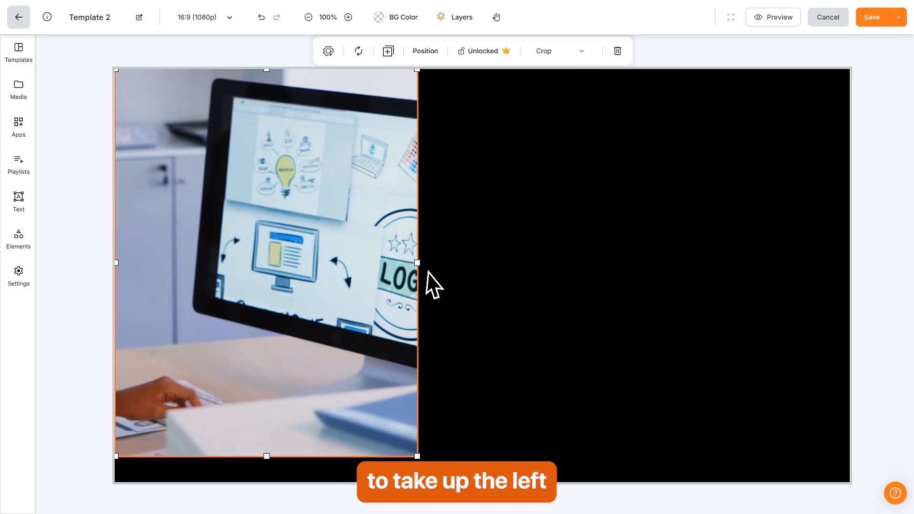
pyautogui.moveTo(352, 270); pyautogui.dragTo(247, 269)
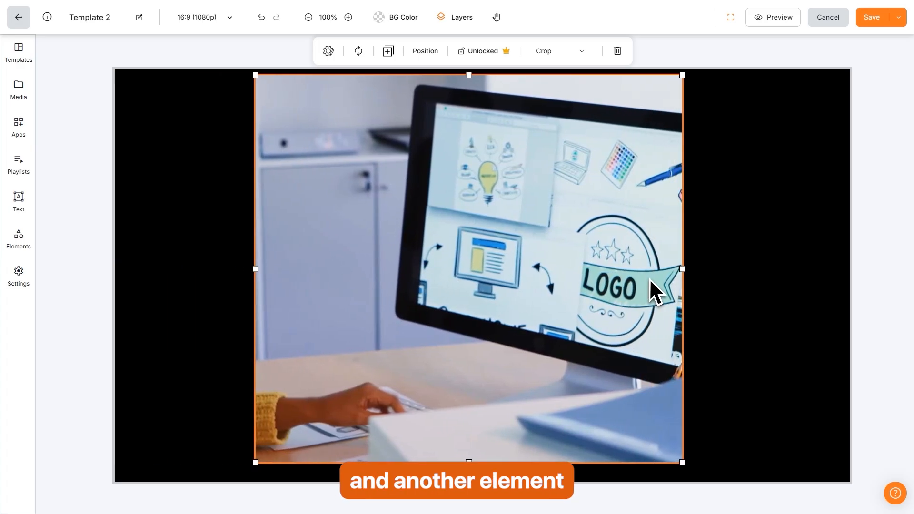
pyautogui.moveTo(681, 275); pyautogui.dragTo(595, 269)
pyautogui.moveTo(524, 271); pyautogui.dragTo(396, 264)
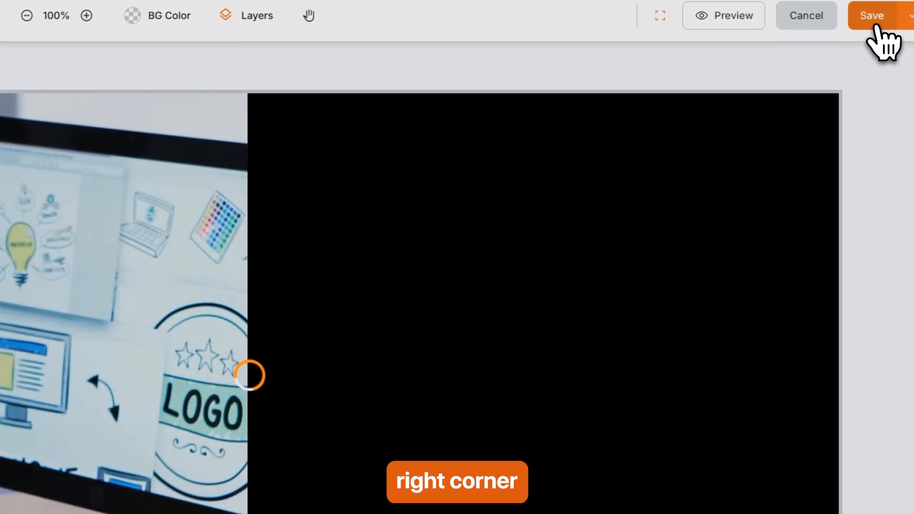
# Save Template 2, then view the Daily Weather app in the Weather apps catalogue.
pyautogui.click(875, 26)
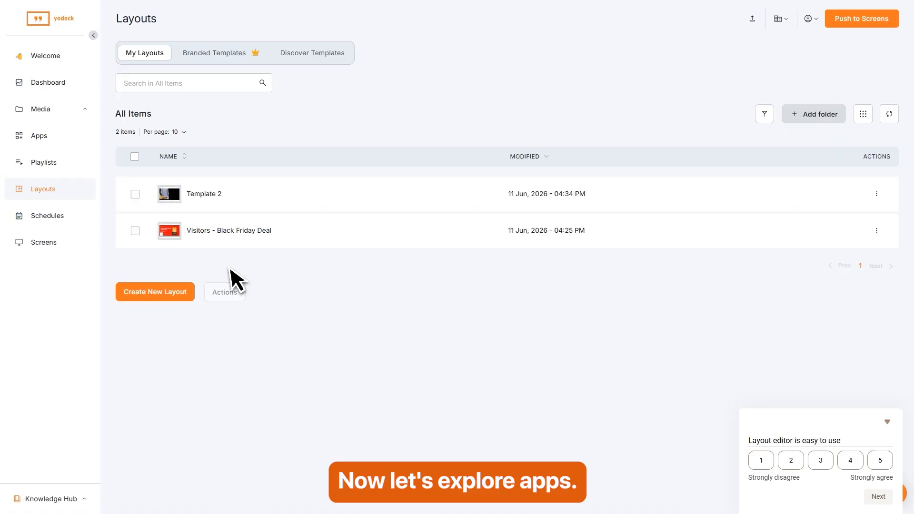
pyautogui.click(38, 139)
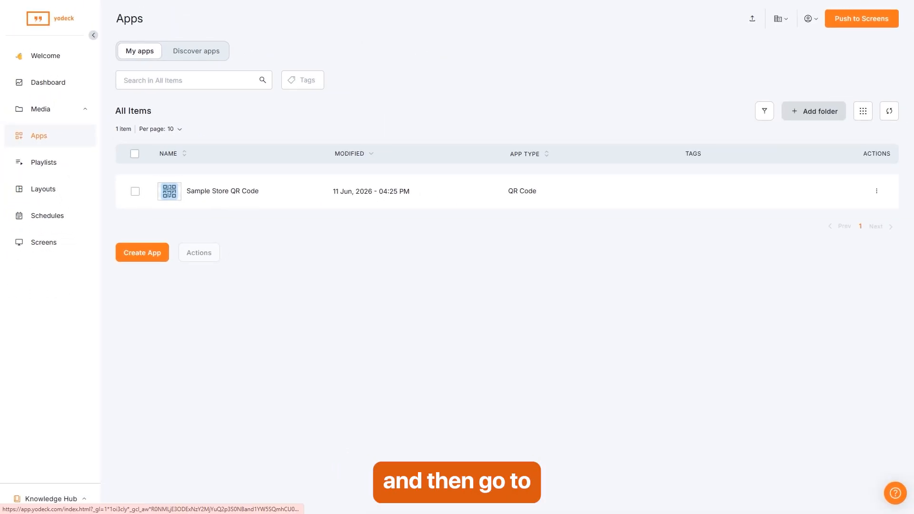
pyautogui.click(202, 55)
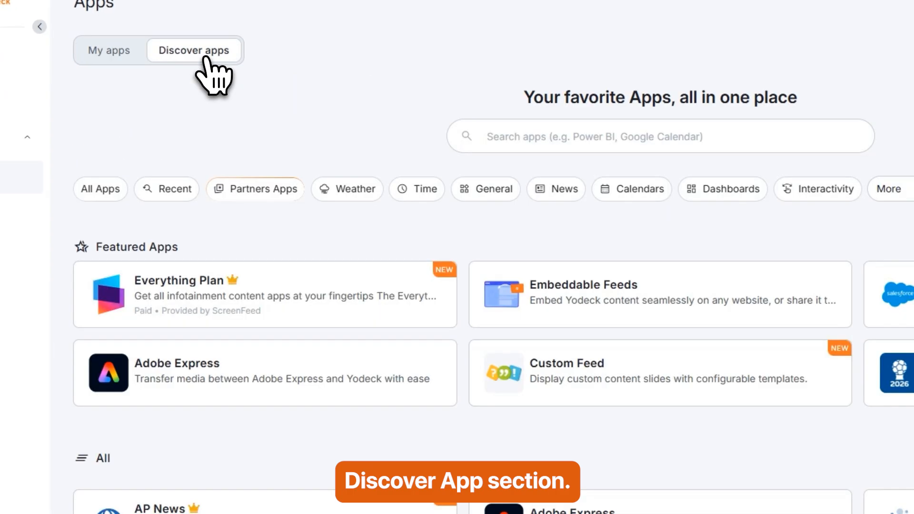
pyautogui.click(351, 192)
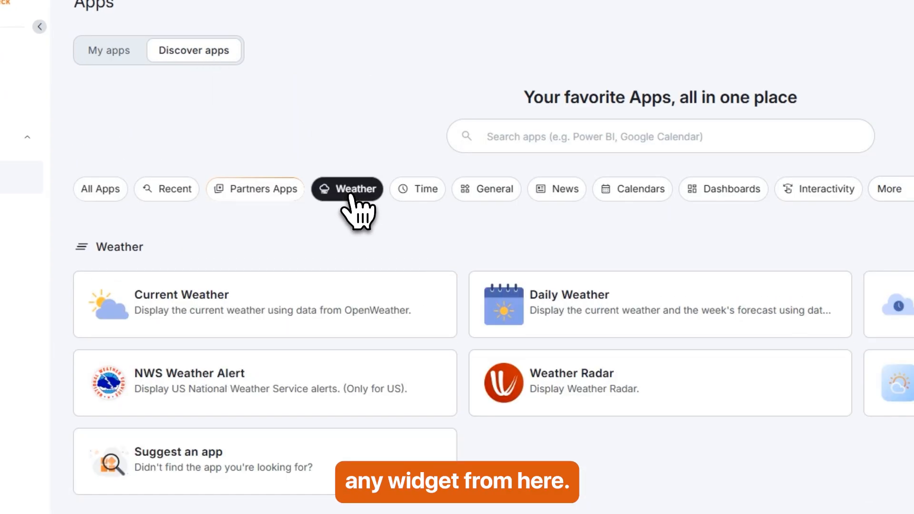
pyautogui.click(612, 324)
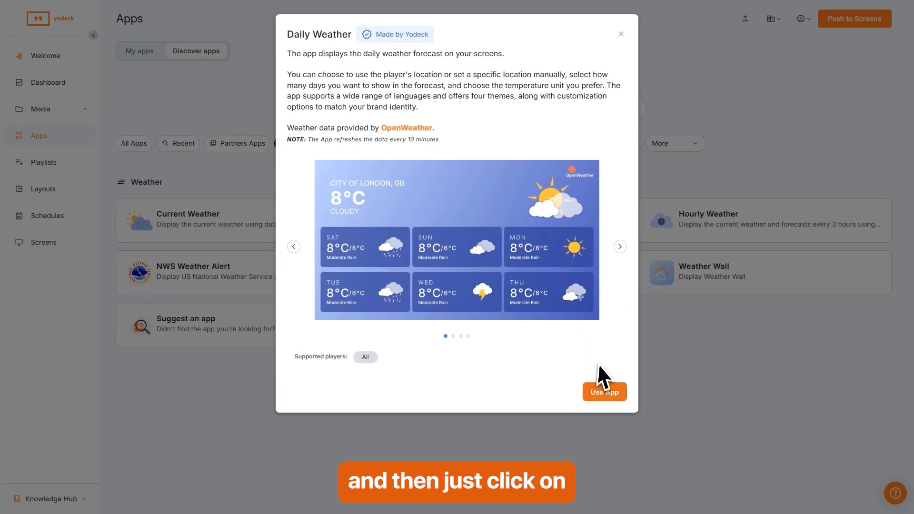
# Create a Daily Weather app named 'My App' with location header New York and 6-day forecast.
pyautogui.click(605, 393)
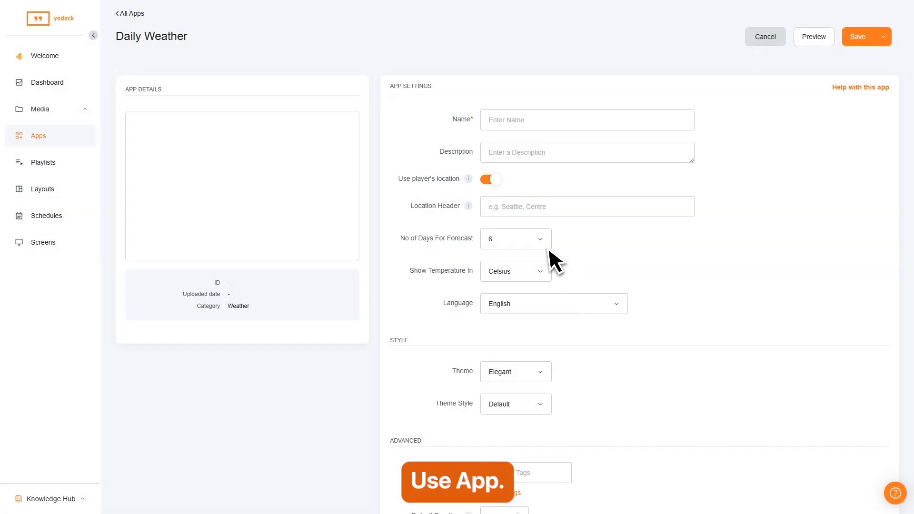
pyautogui.click(507, 125)
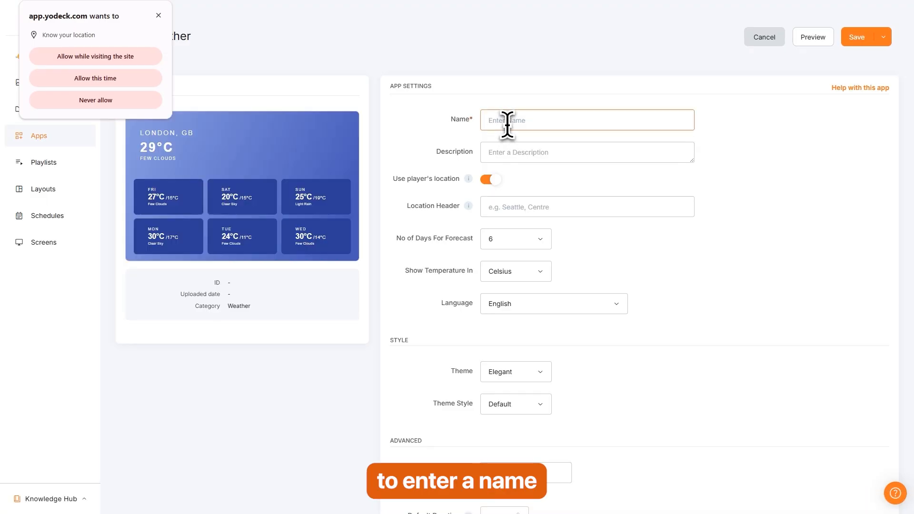
pyautogui.write('My App')
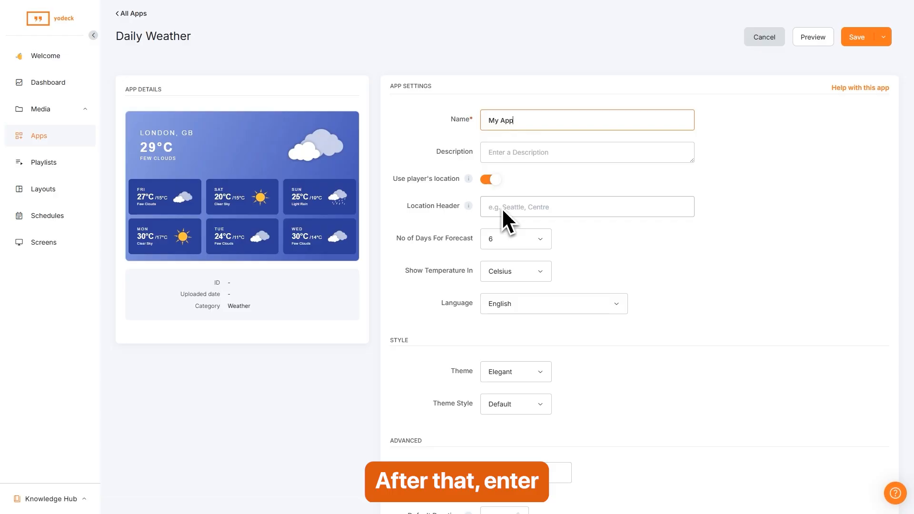
pyautogui.click(519, 206)
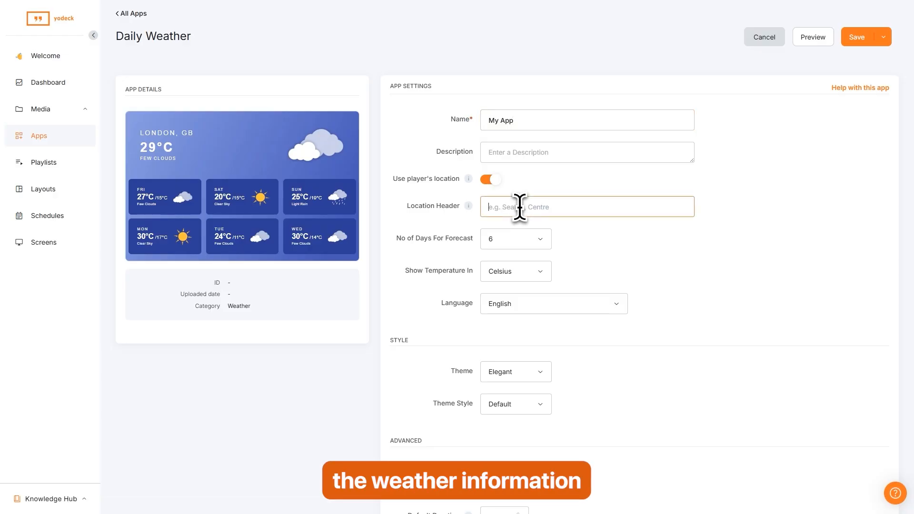
pyautogui.write('New York')
pyautogui.click(549, 245)
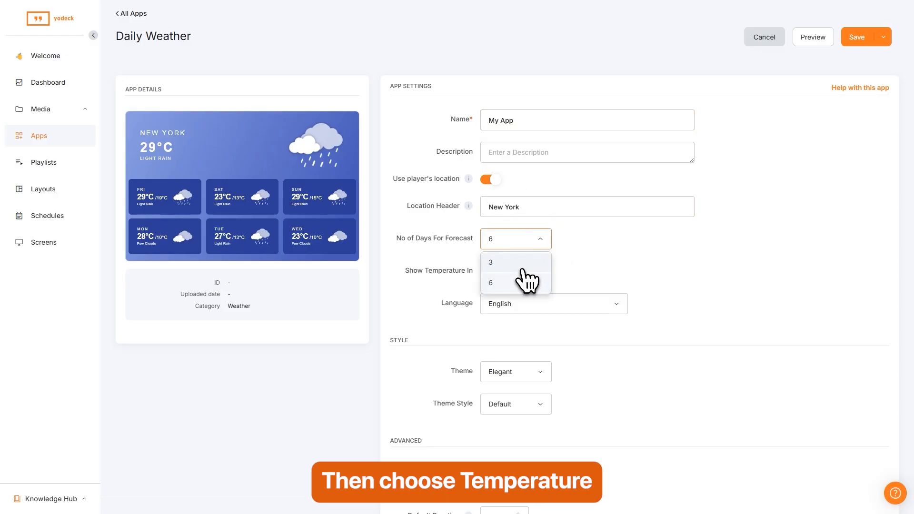
pyautogui.scroll(-3, 568, 270)
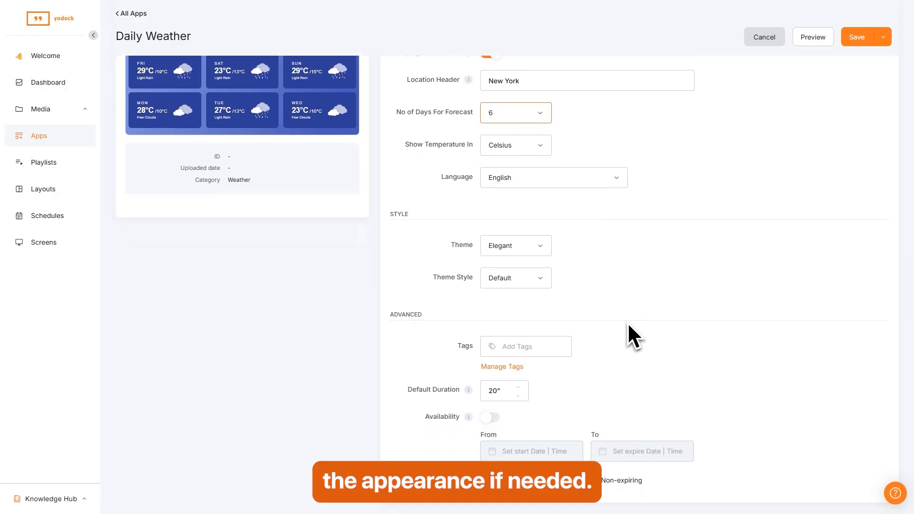
pyautogui.scroll(3, 626, 310)
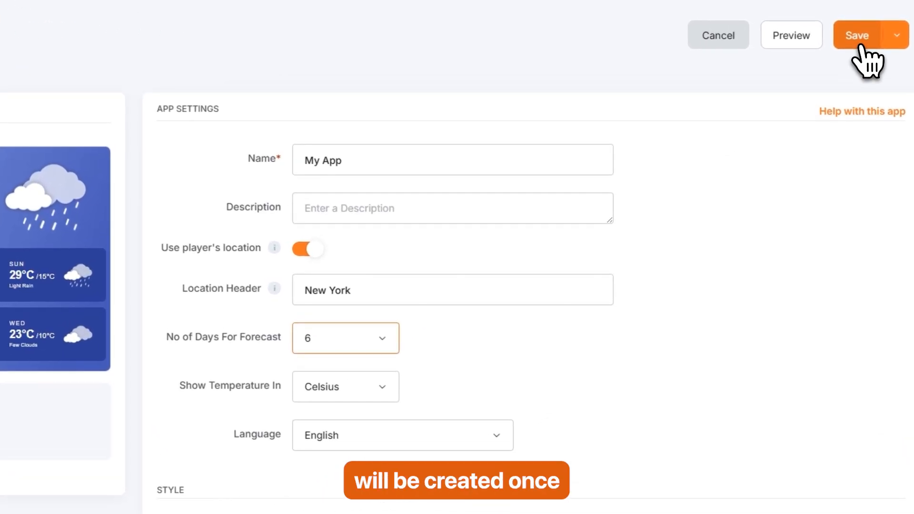
pyautogui.click(857, 38)
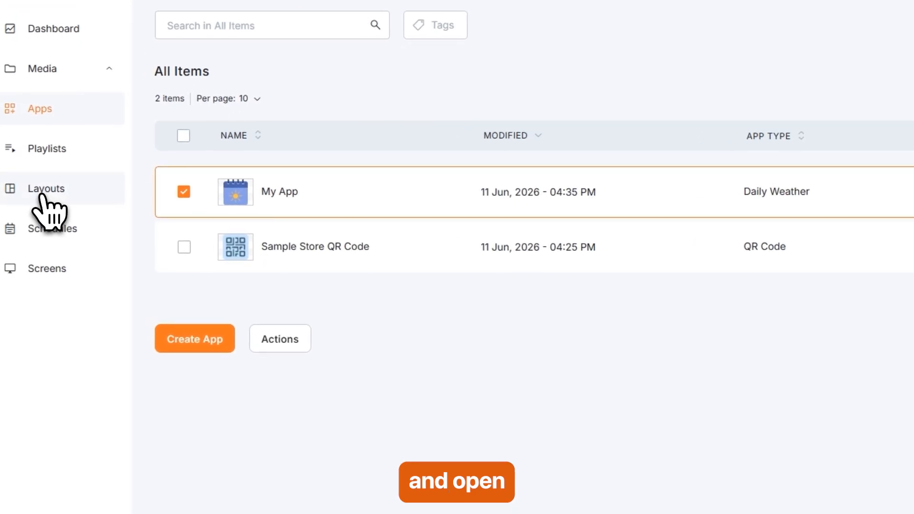
# Open Template 2, fit the My App weather widget to its right half, and save.
pyautogui.click(42, 193)
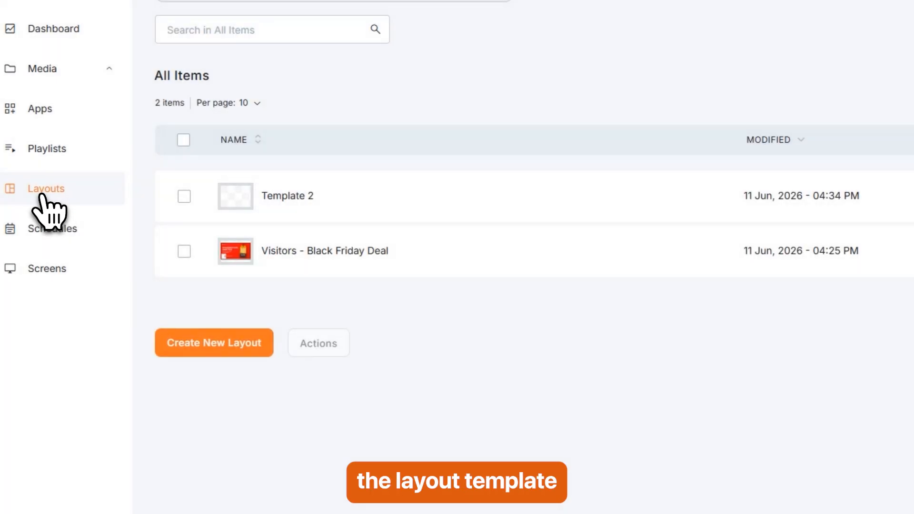
pyautogui.click(282, 199)
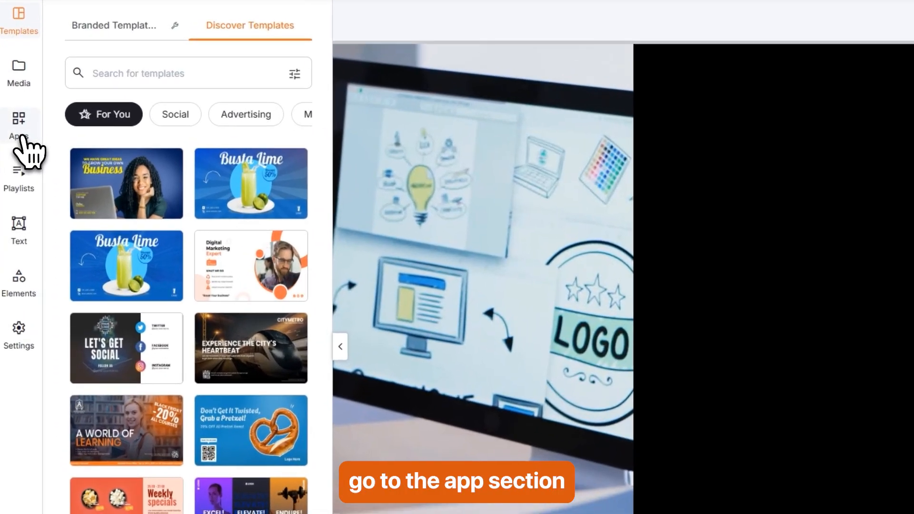
pyautogui.click(20, 136)
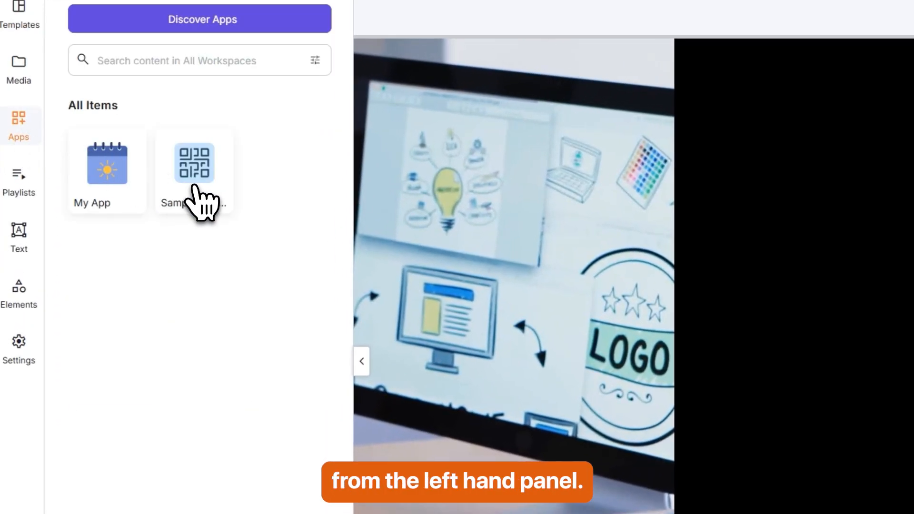
pyautogui.moveTo(196, 186); pyautogui.dragTo(913, 247)
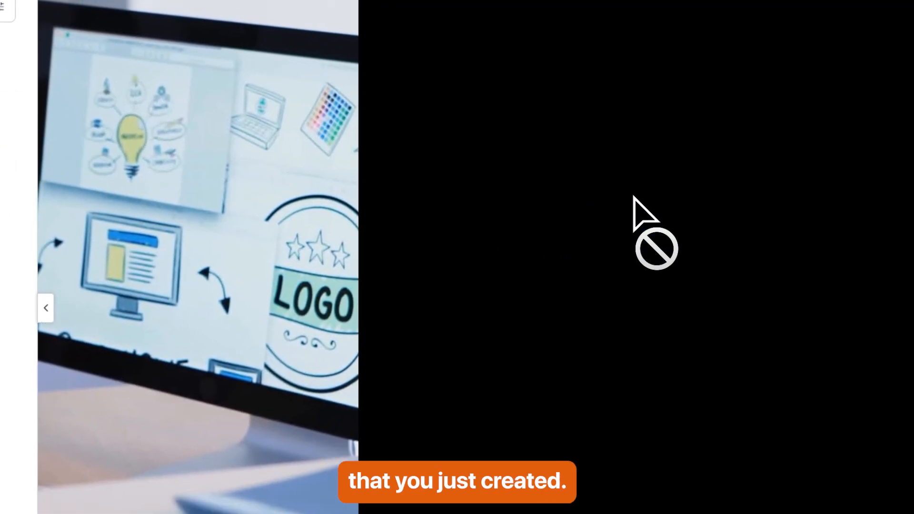
pyautogui.moveTo(634, 196); pyautogui.dragTo(636, 202)
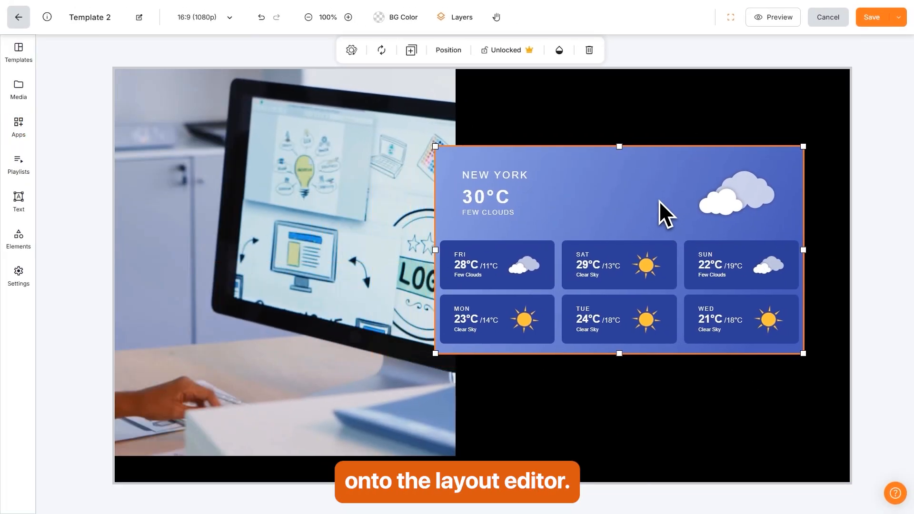
pyautogui.moveTo(659, 201); pyautogui.dragTo(663, 140)
pyautogui.moveTo(645, 277); pyautogui.dragTo(643, 422)
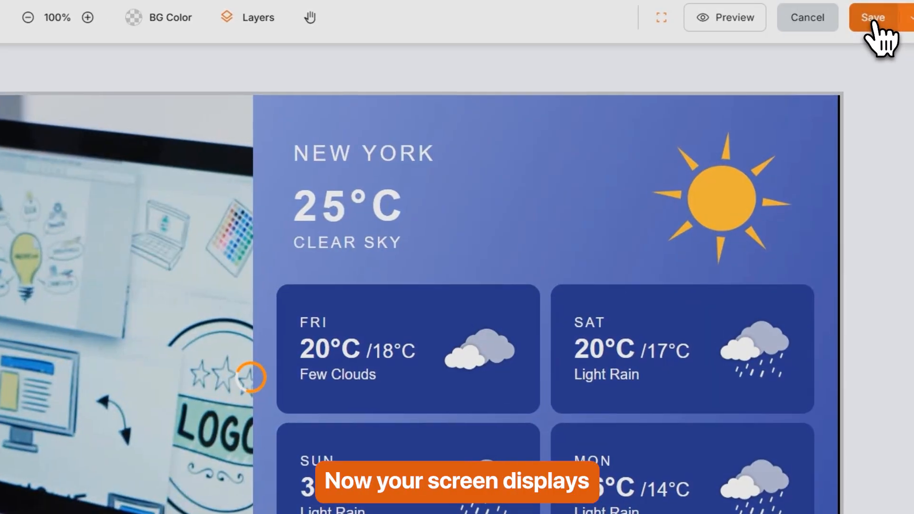
pyautogui.click(872, 22)
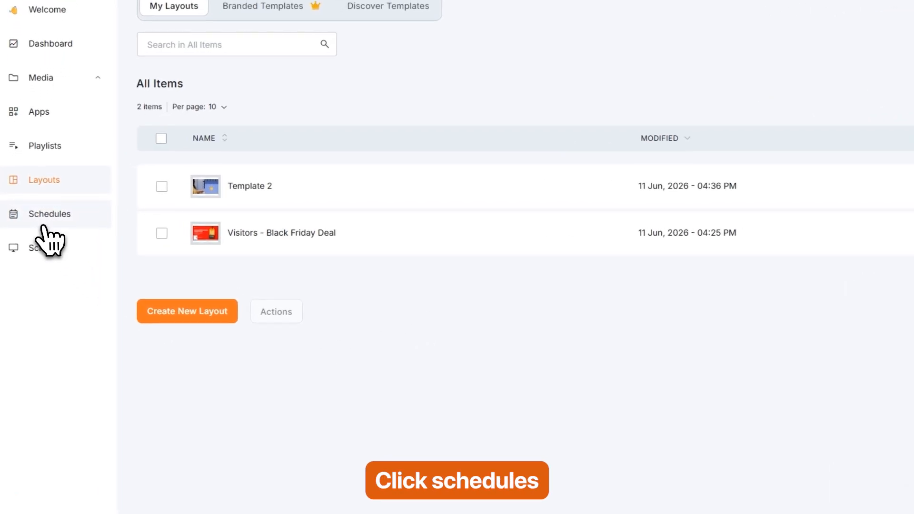
# Go to the Schedules page.
pyautogui.click(45, 219)
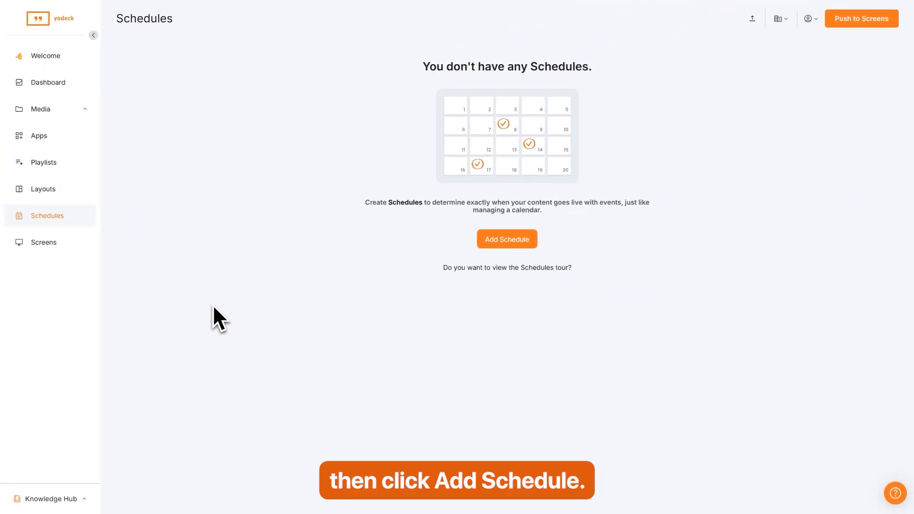
# Create a new schedule and name it 'Morning Schedule'.
pyautogui.click(507, 239)
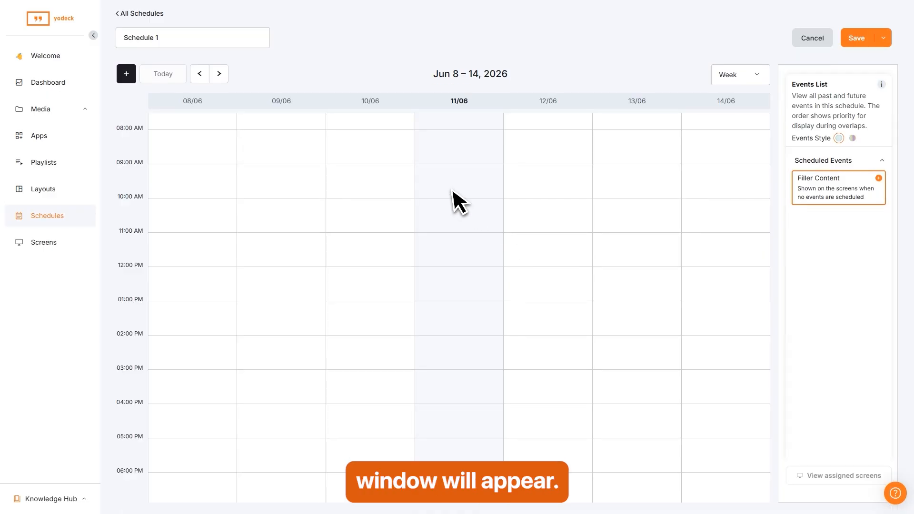
pyautogui.moveTo(157, 37); pyautogui.dragTo(123, 38)
pyautogui.write('Morning Sc')
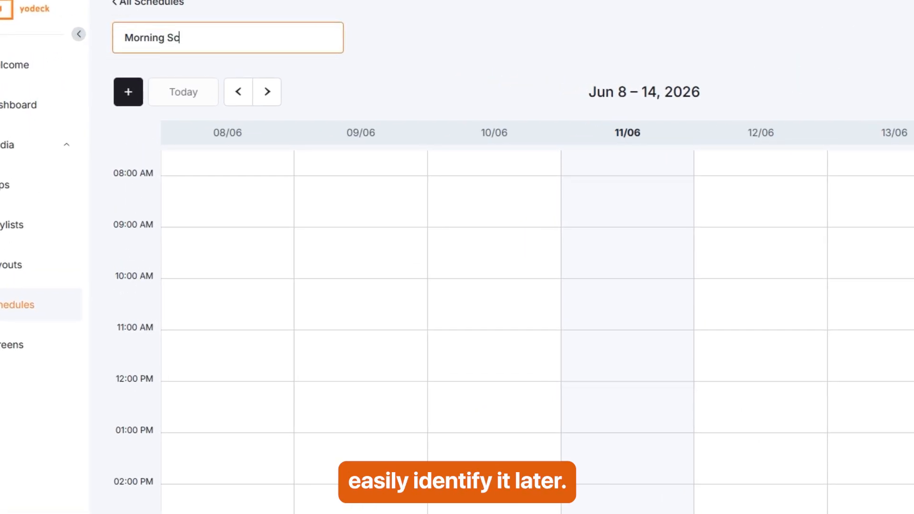
pyautogui.write('hedule')
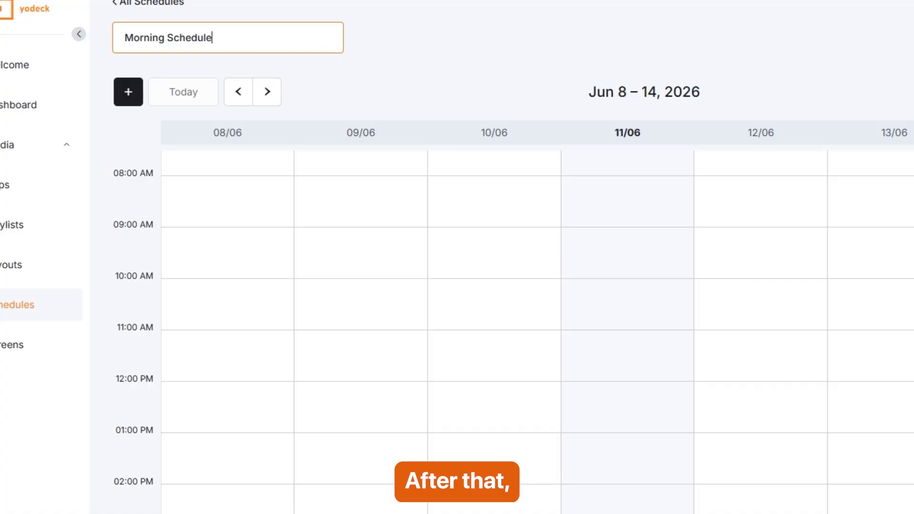
# Add an event whose content is the Shax Playlist.
pyautogui.click(129, 92)
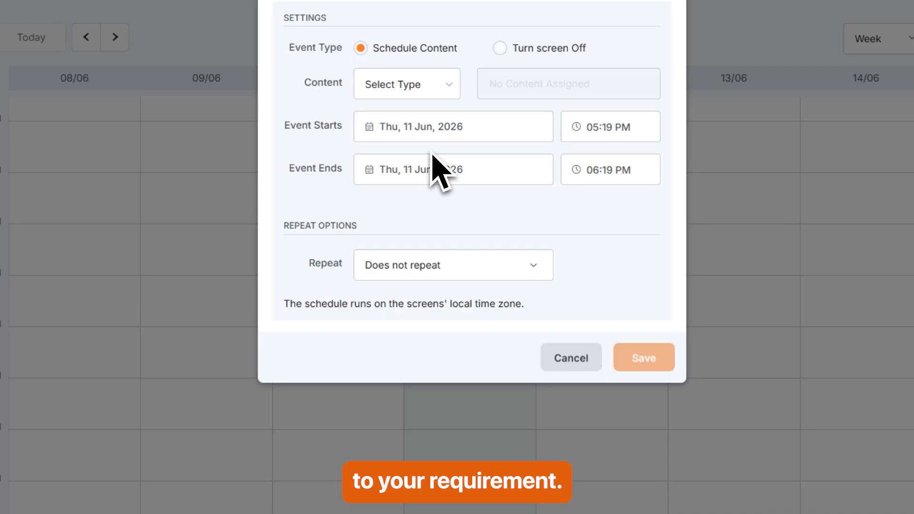
pyautogui.click(433, 96)
pyautogui.click(398, 135)
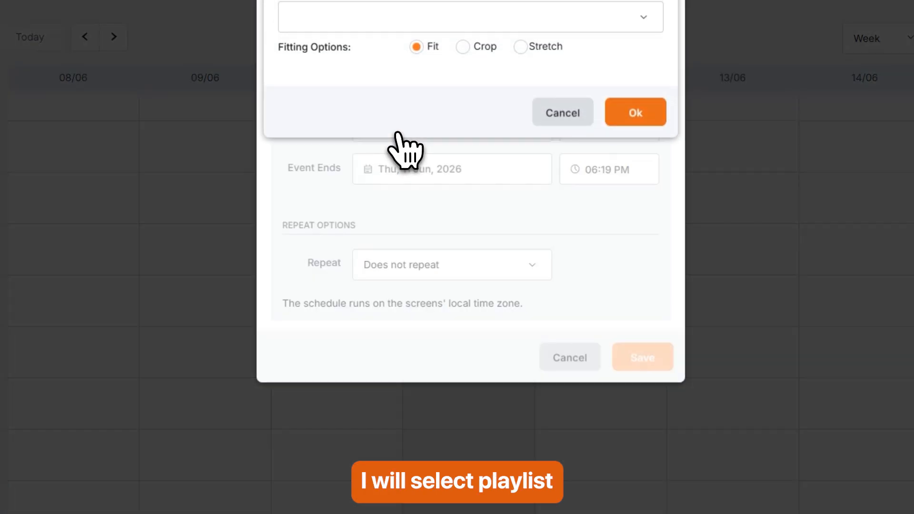
pyautogui.click(552, 24)
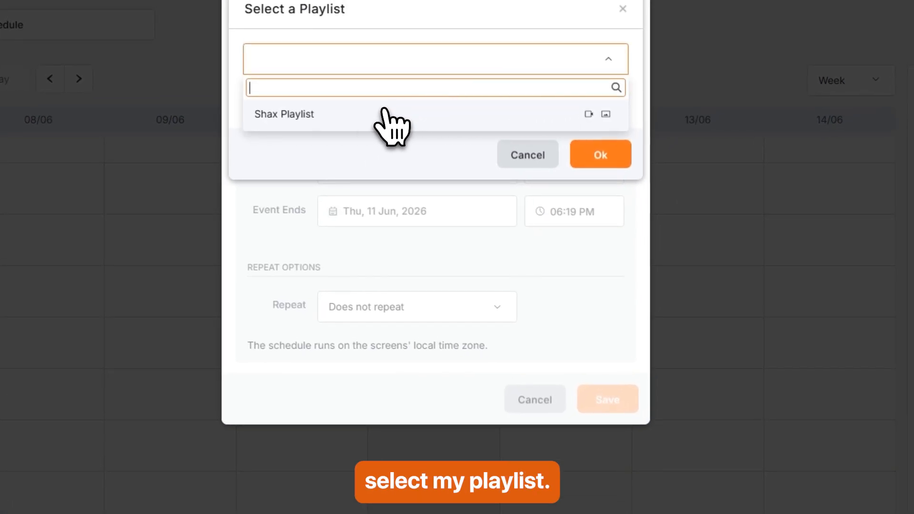
pyautogui.click(355, 117)
pyautogui.click(600, 157)
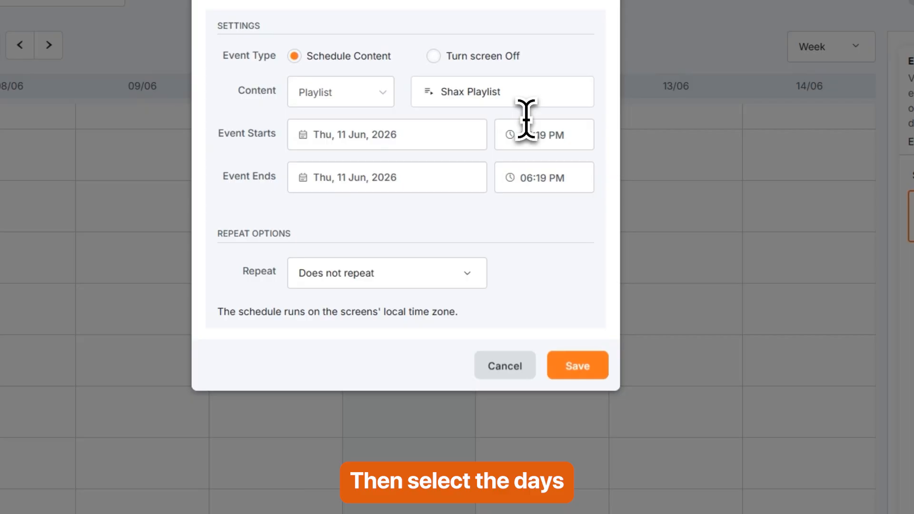
# Set the event to 12 Jun starting at 07:19 AM and save it.
pyautogui.click(345, 136)
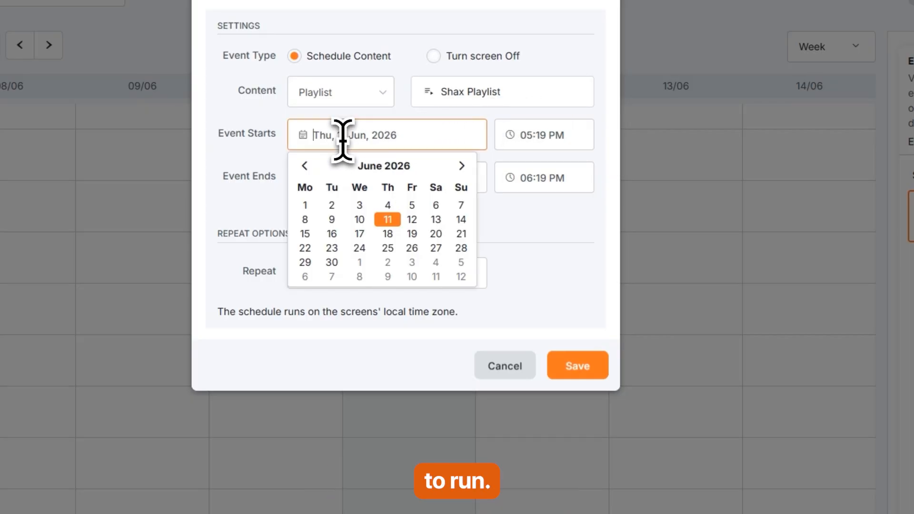
pyautogui.click(412, 219)
pyautogui.click(416, 262)
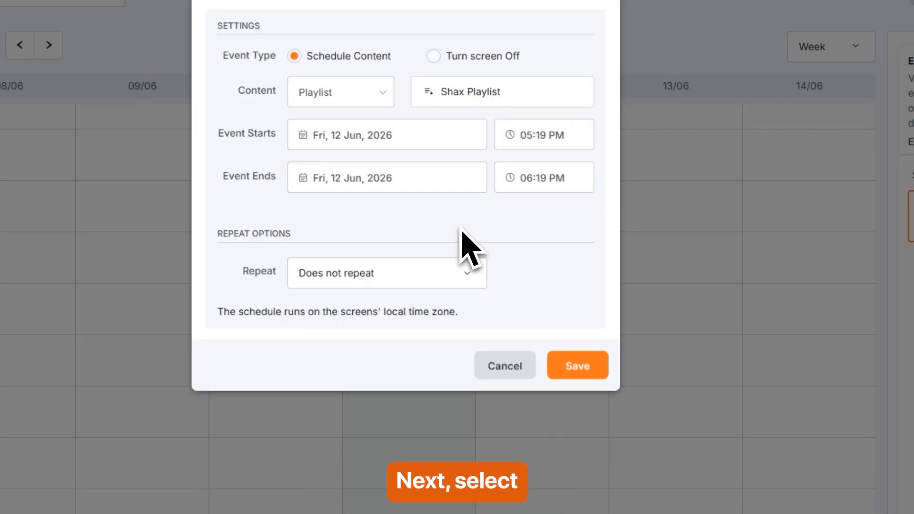
pyautogui.click(537, 138)
pyautogui.click(658, 225)
pyautogui.click(521, 178)
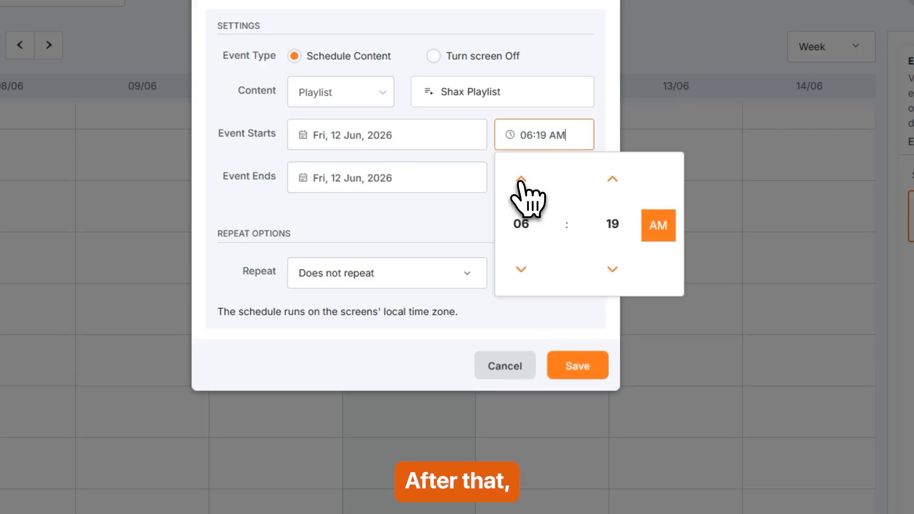
pyautogui.click(521, 179)
pyautogui.click(574, 332)
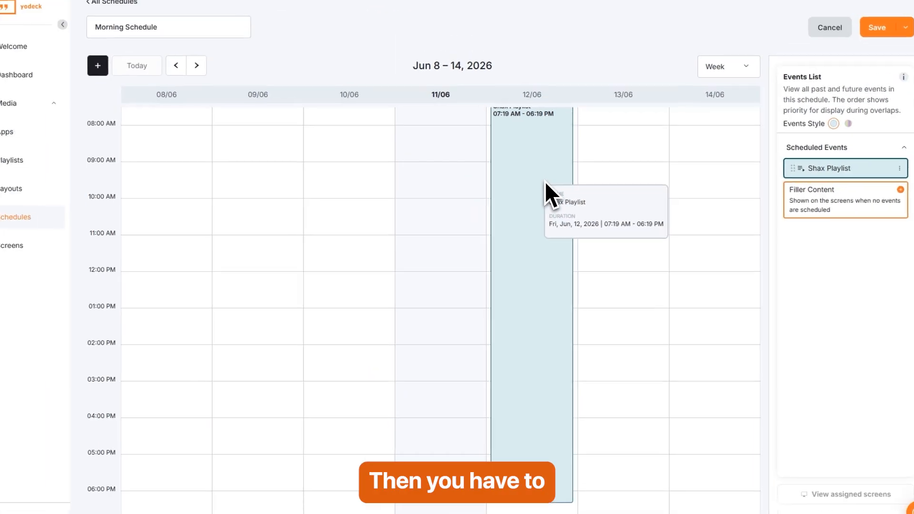
# Set Shax Playlist as filler content and save the Morning Schedule.
pyautogui.click(843, 202)
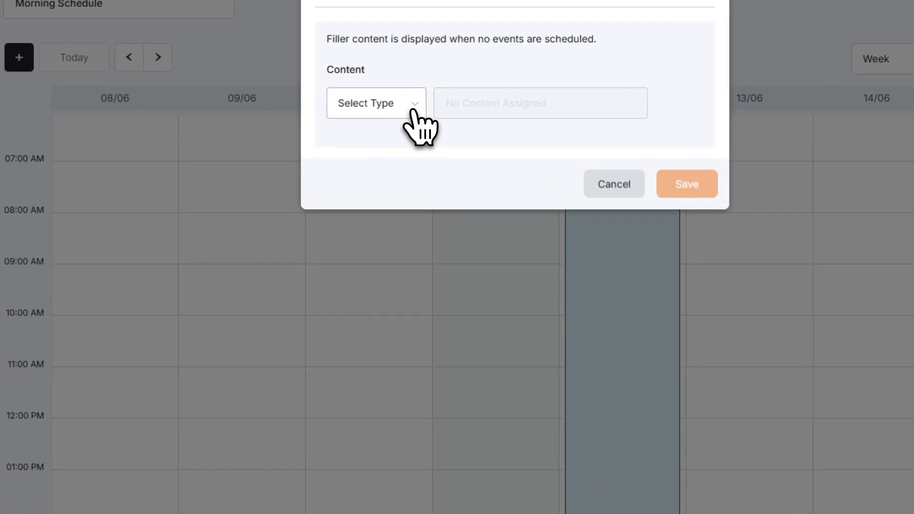
pyautogui.click(163, 64)
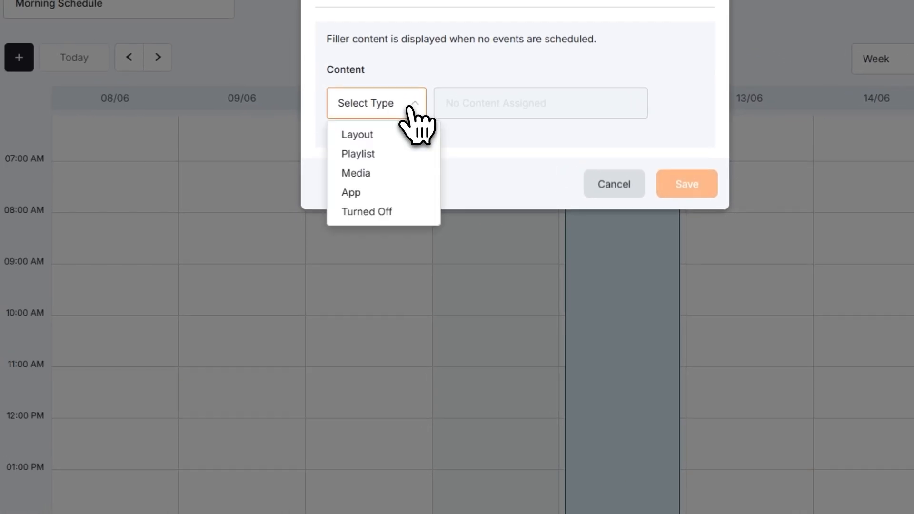
pyautogui.click(387, 154)
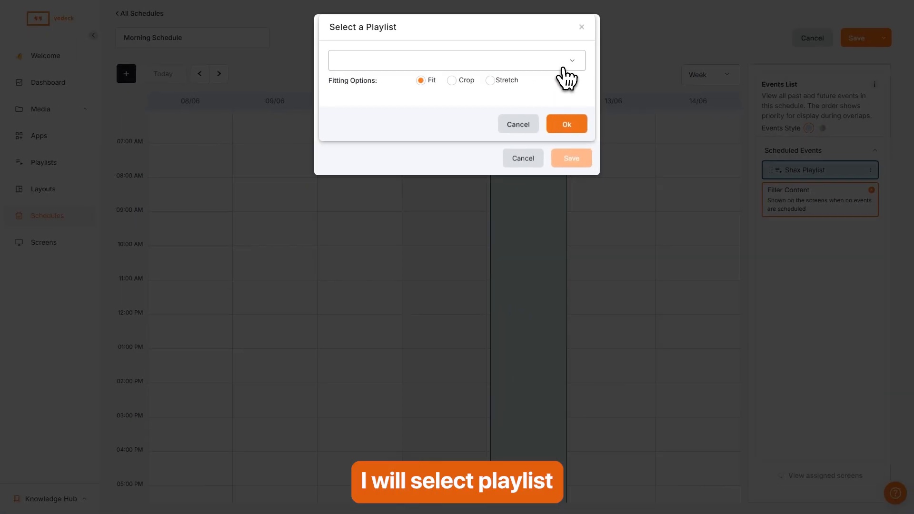
pyautogui.click(567, 78)
pyautogui.click(383, 101)
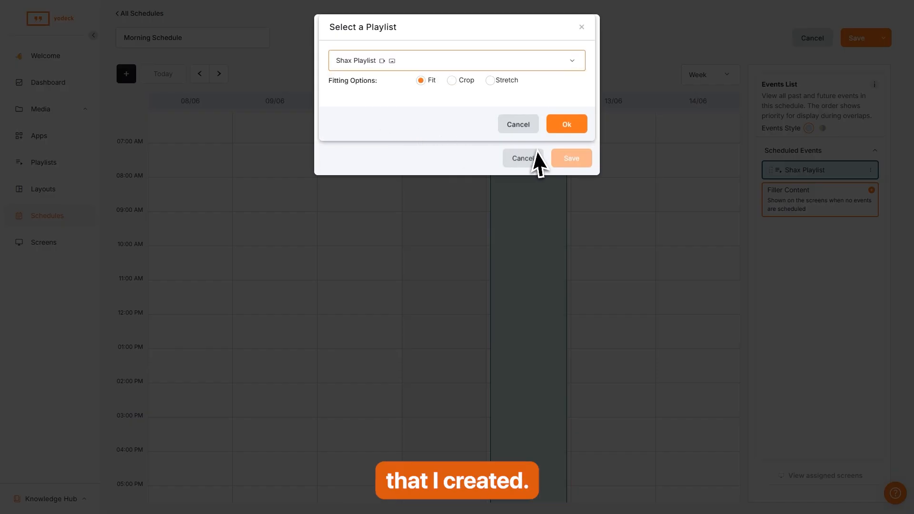
pyautogui.click(567, 125)
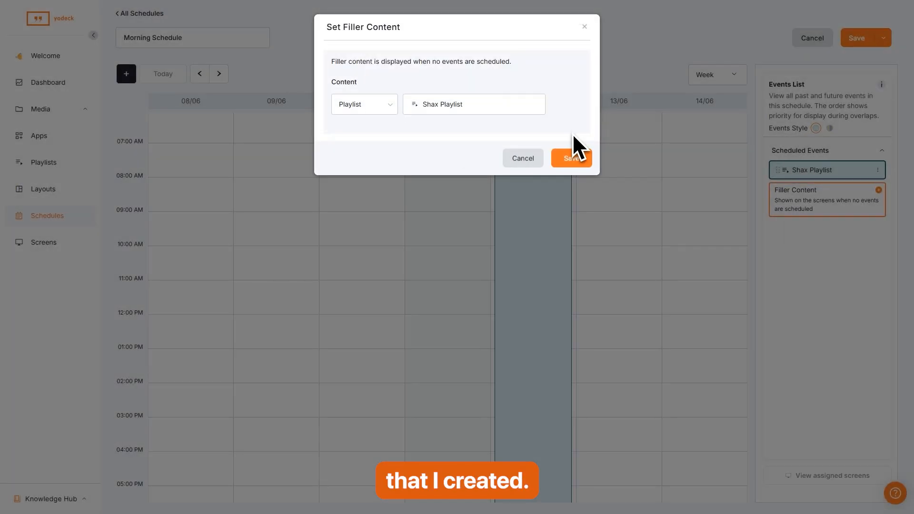
pyautogui.click(573, 160)
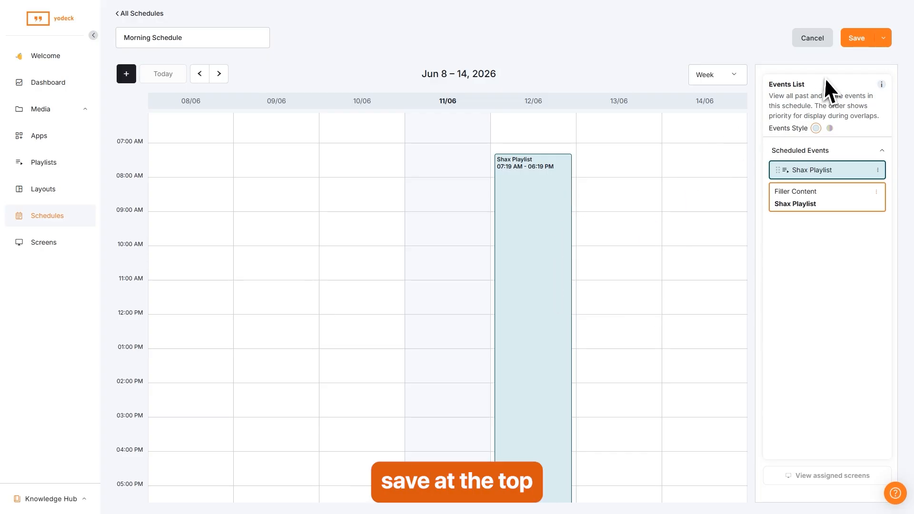
pyautogui.click(857, 39)
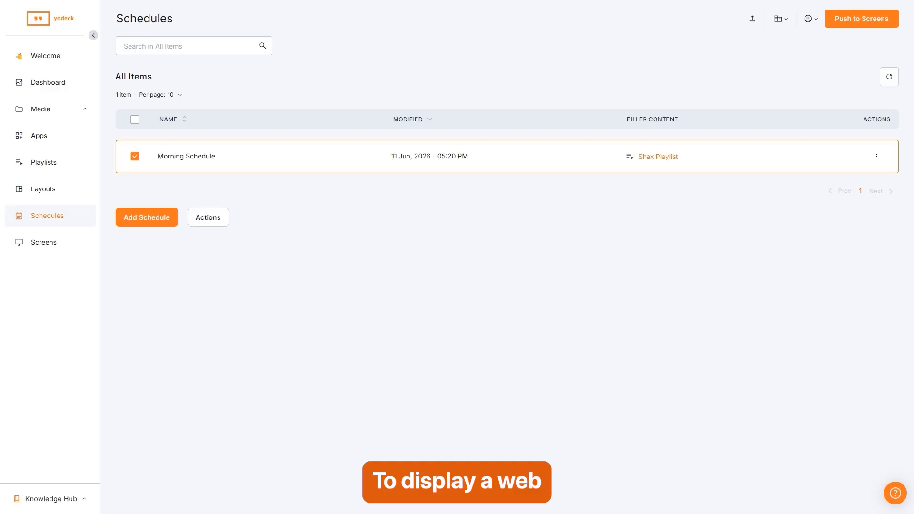
# Go to the Apps page.
pyautogui.click(40, 138)
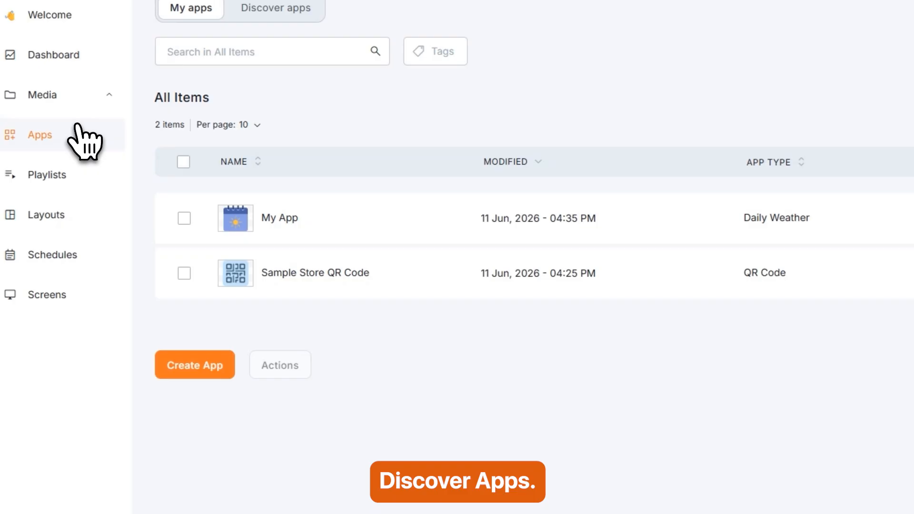
# Search the app catalogue for 'web' and reach Web Pages media via the Web Pages app.
pyautogui.click(268, 11)
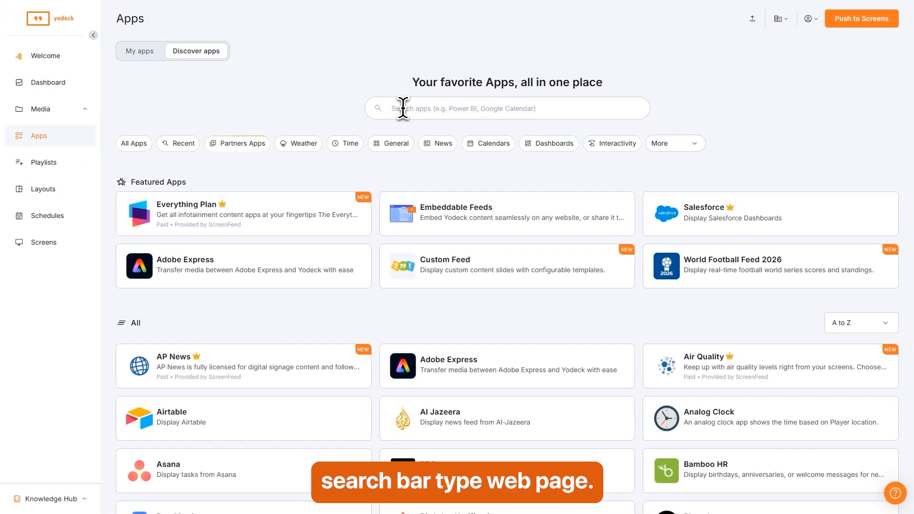
pyautogui.click(512, 136)
pyautogui.write('web')
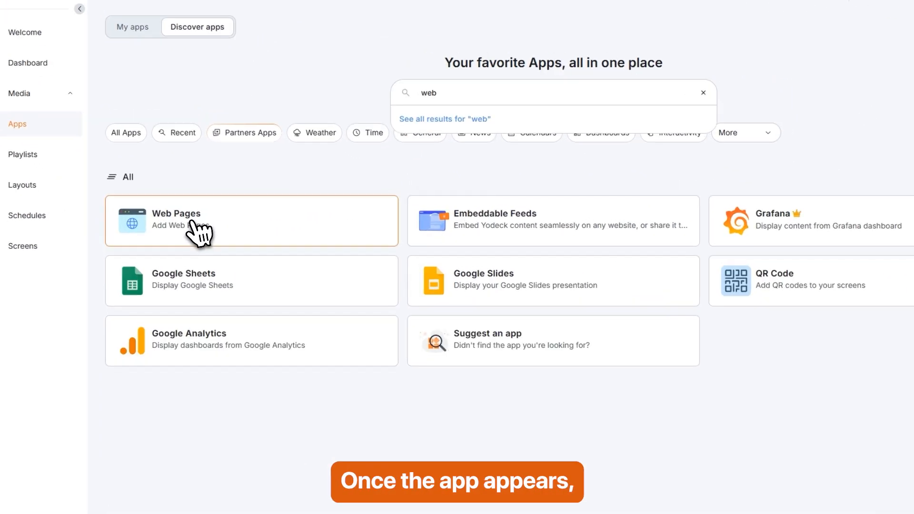
pyautogui.click(187, 221)
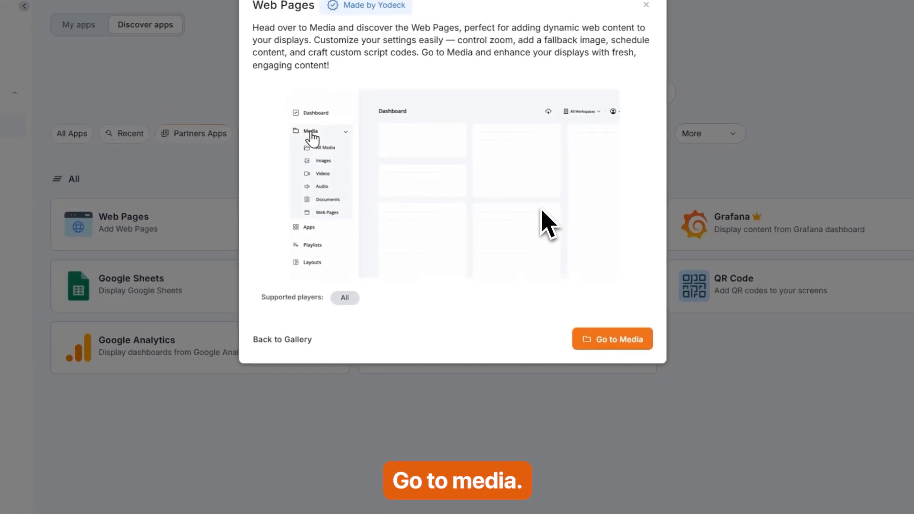
pyautogui.click(614, 345)
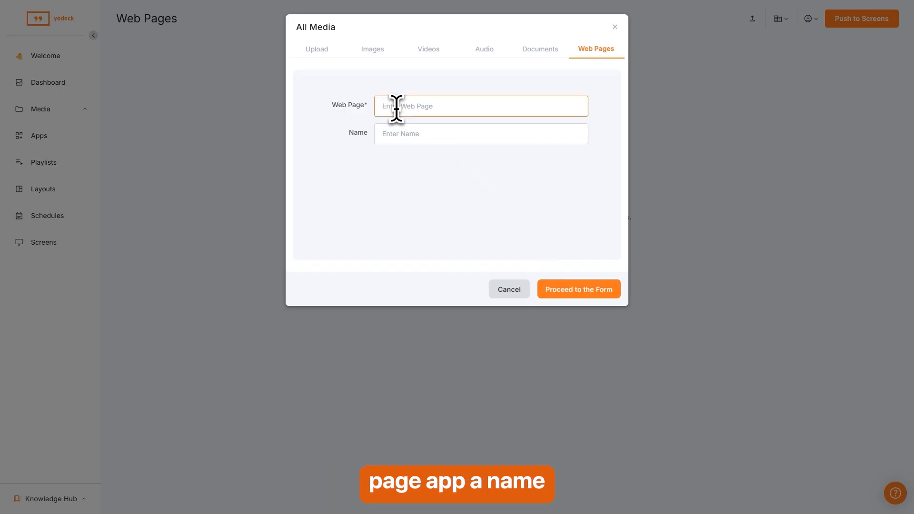
# Enter 'My Page' as the web page and continue to the full form.
pyautogui.write('My Page')
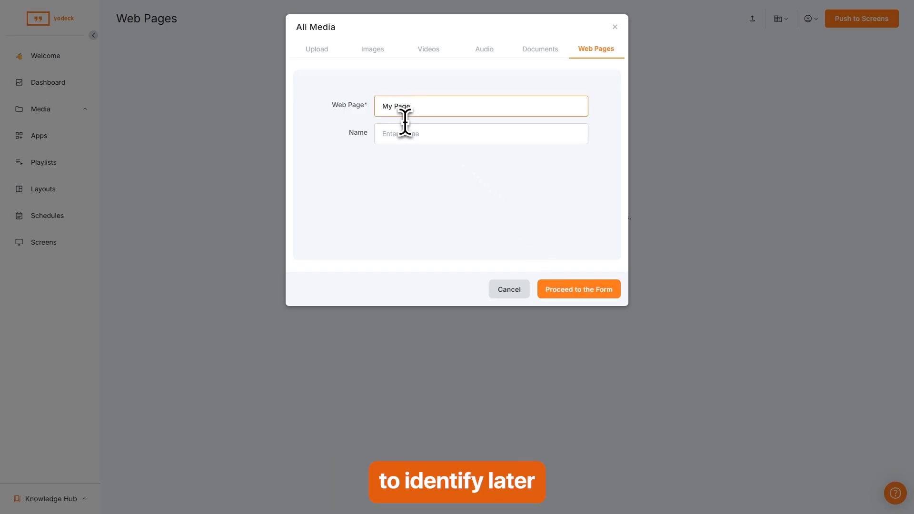
pyautogui.click(424, 161)
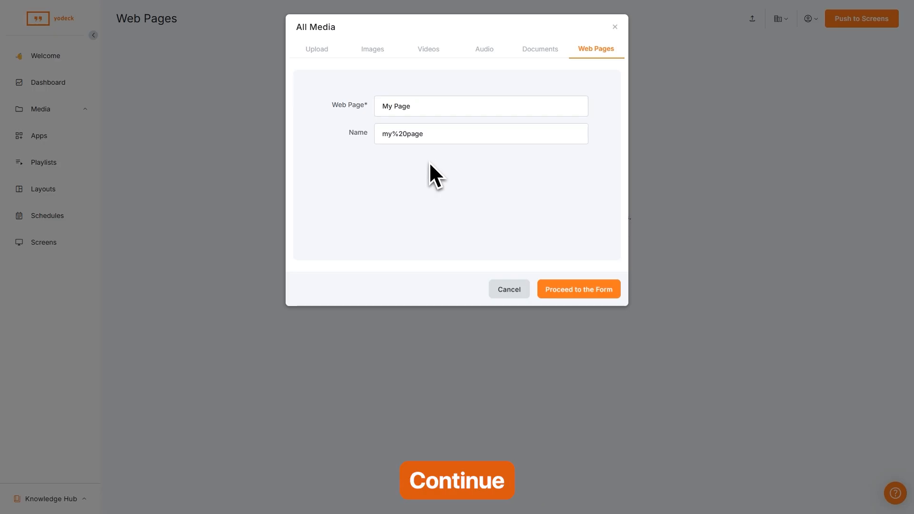
pyautogui.click(587, 289)
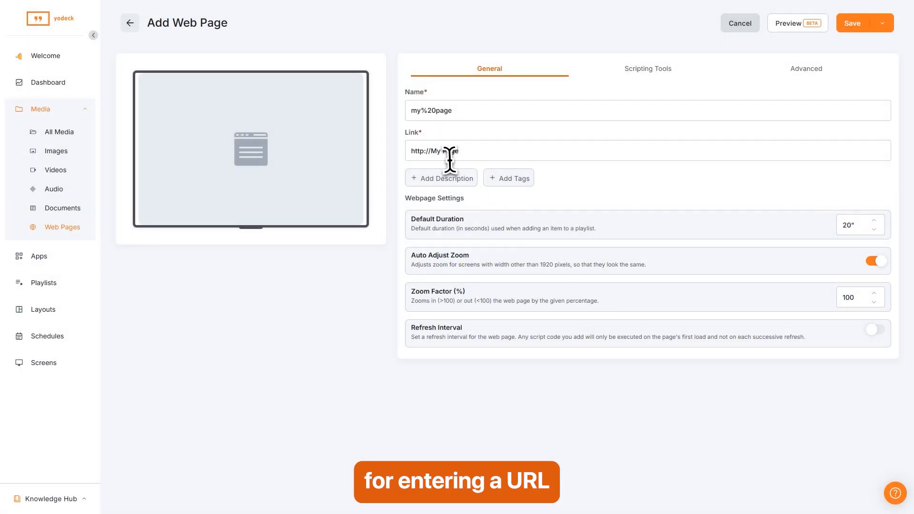
# Set the link to coruscating-sunburst-d6e818.netlify.app and save the 'my%20page' web page.
pyautogui.click(450, 160)
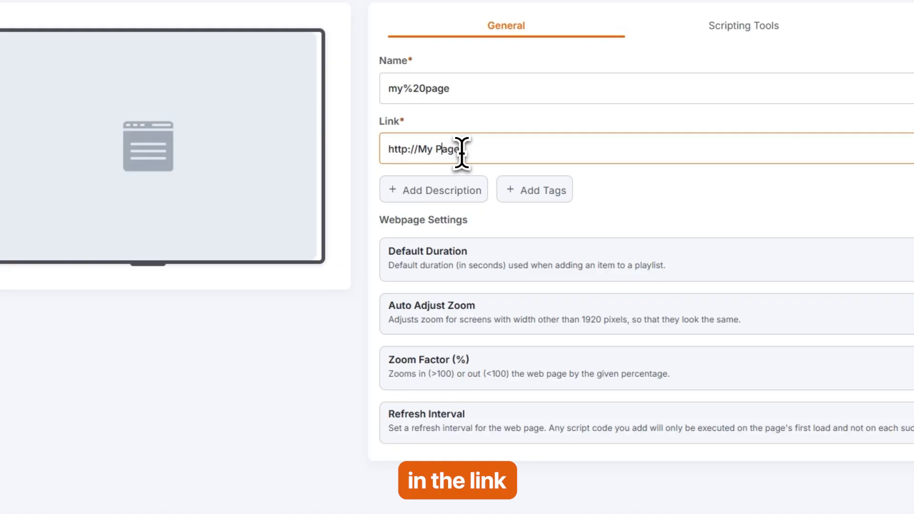
pyautogui.moveTo(461, 150); pyautogui.dragTo(394, 151)
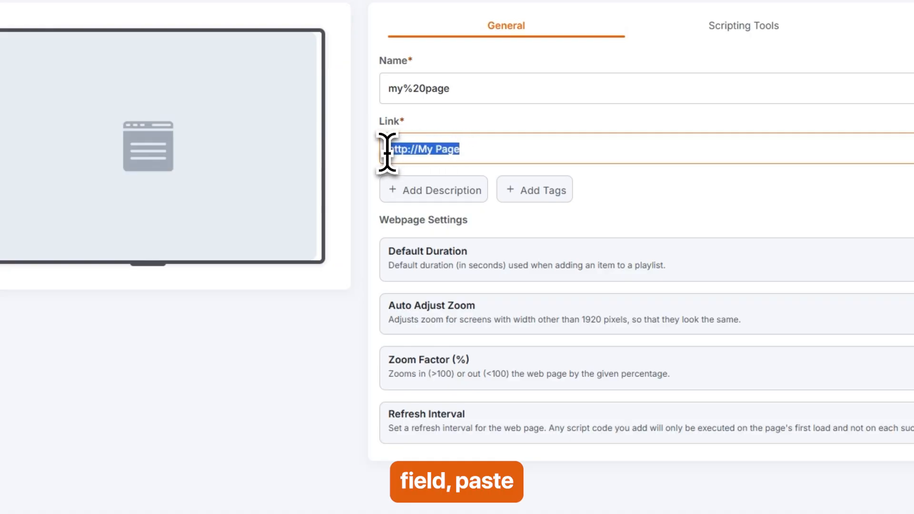
pyautogui.write('https://coruscating-sunburst-d6e818.netlify.app/')
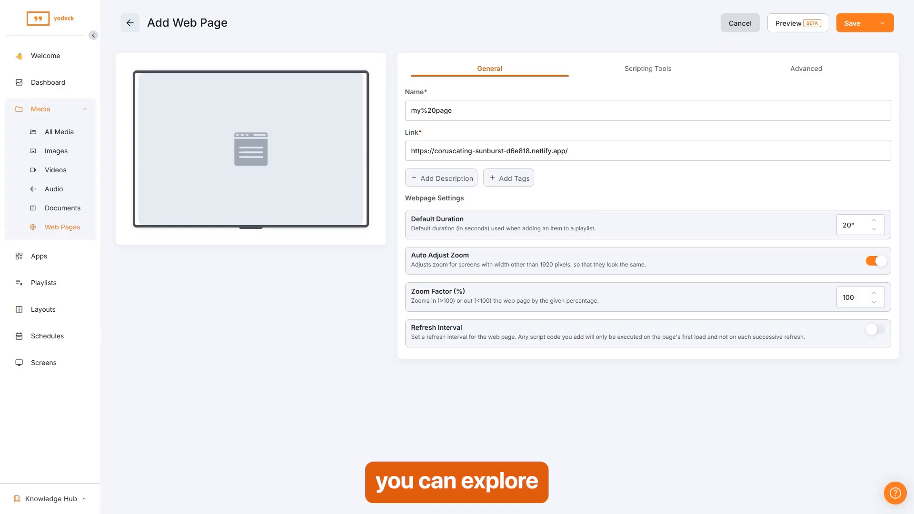
pyautogui.click(651, 74)
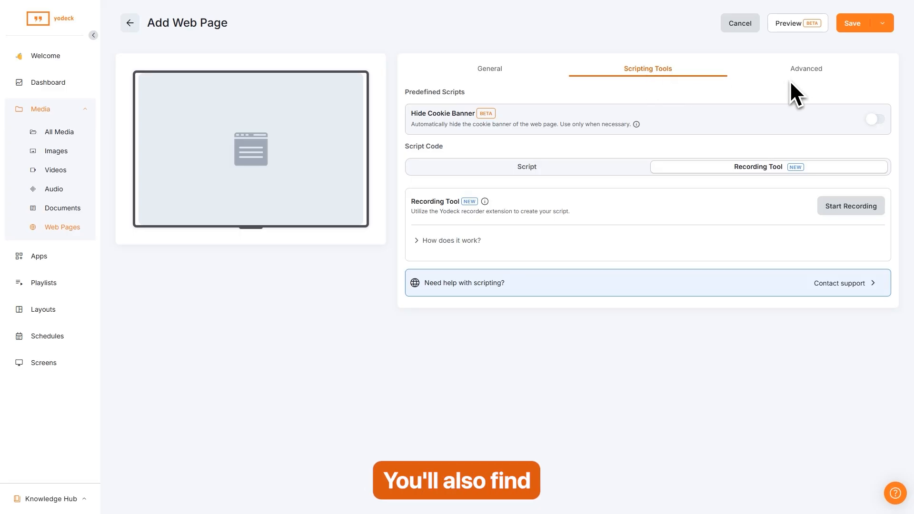
pyautogui.click(808, 72)
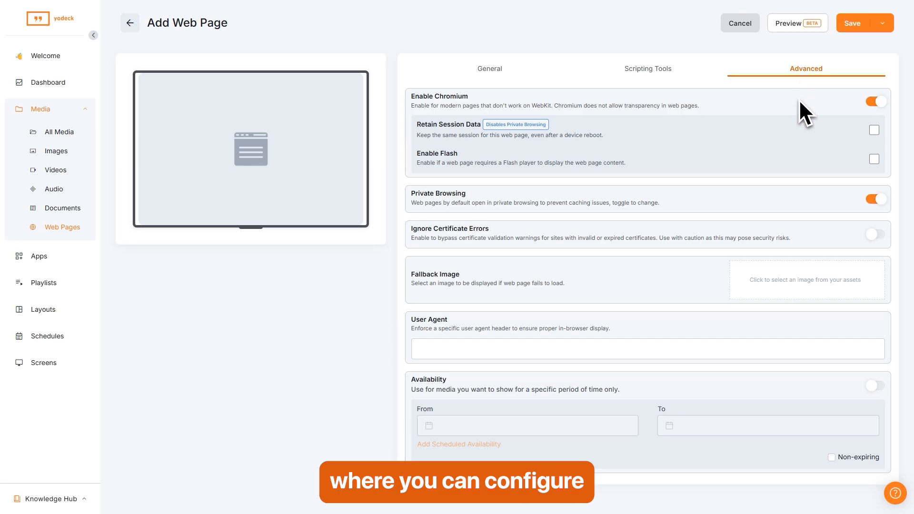
pyautogui.click(494, 72)
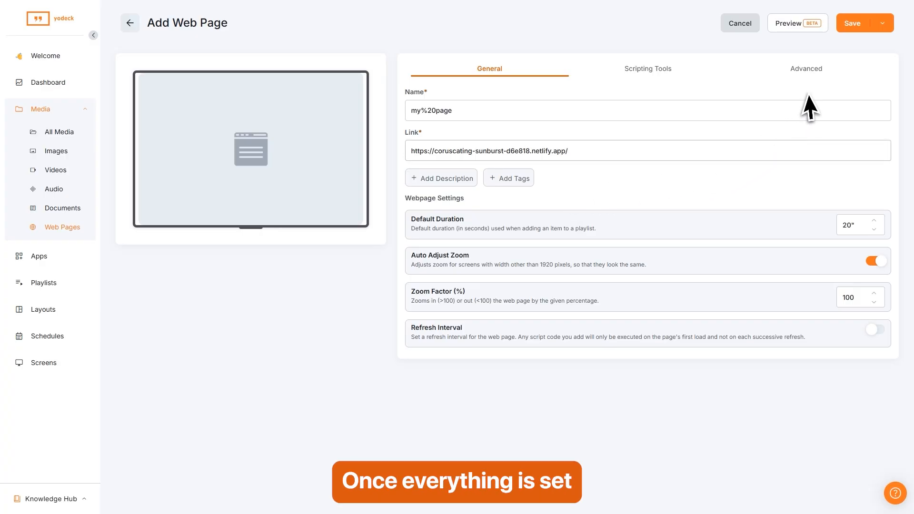
pyautogui.click(853, 24)
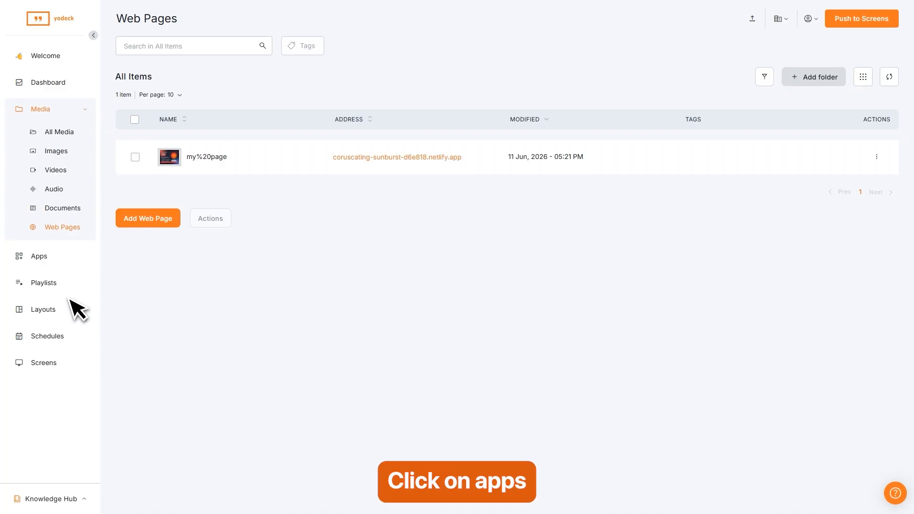
# Return to the Apps page listing My App (Daily Weather) and Sample Store QR Code.
pyautogui.click(34, 258)
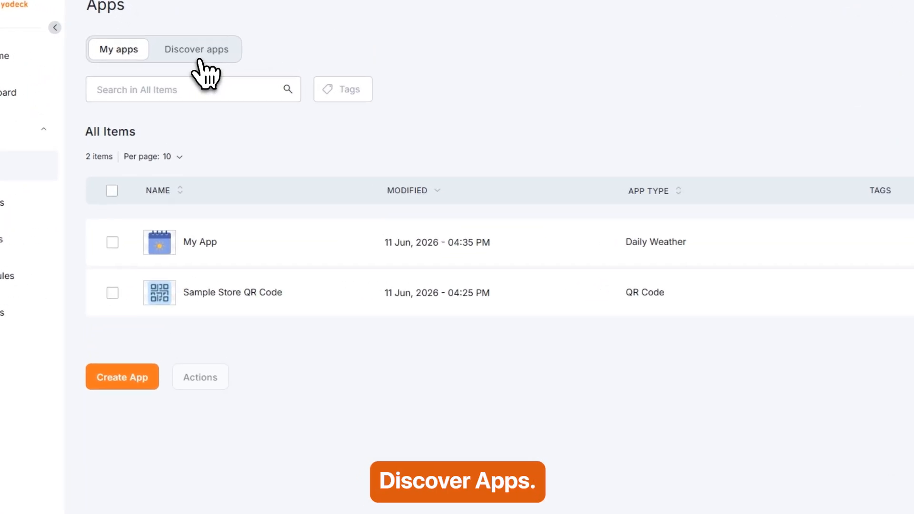
# Search the app catalogue for 'yout' and go from the YouTube app to the media upload.
pyautogui.click(197, 52)
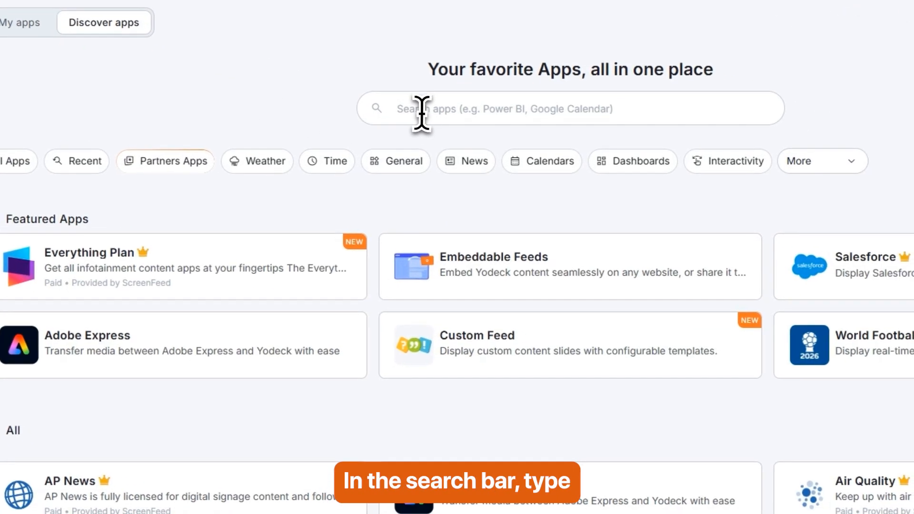
pyautogui.click(421, 110)
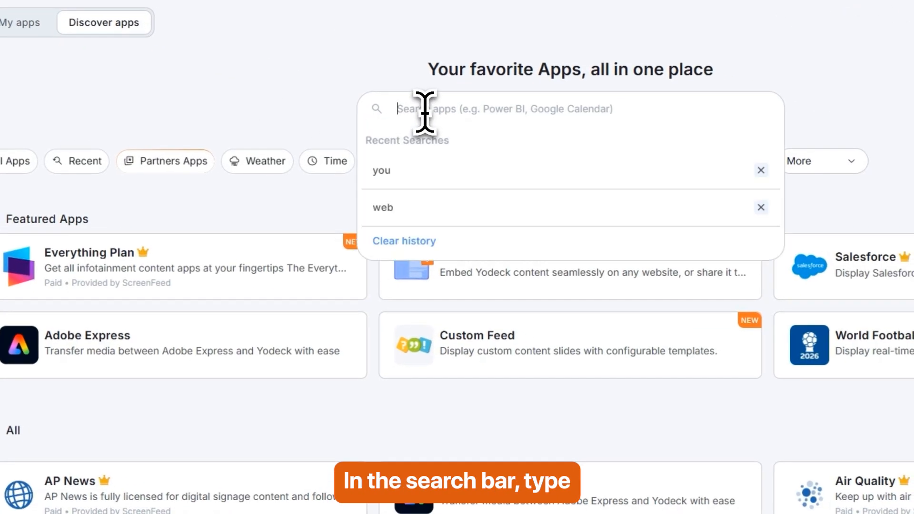
pyautogui.write('yout')
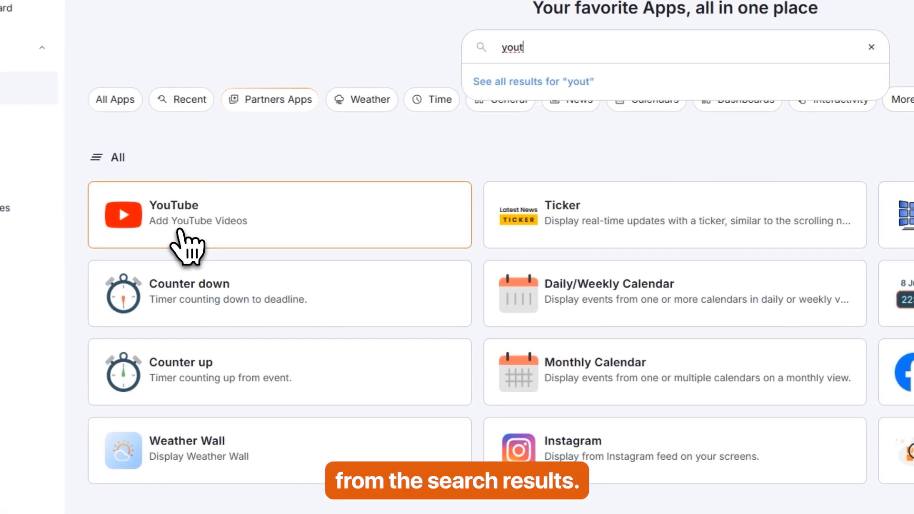
pyautogui.click(157, 228)
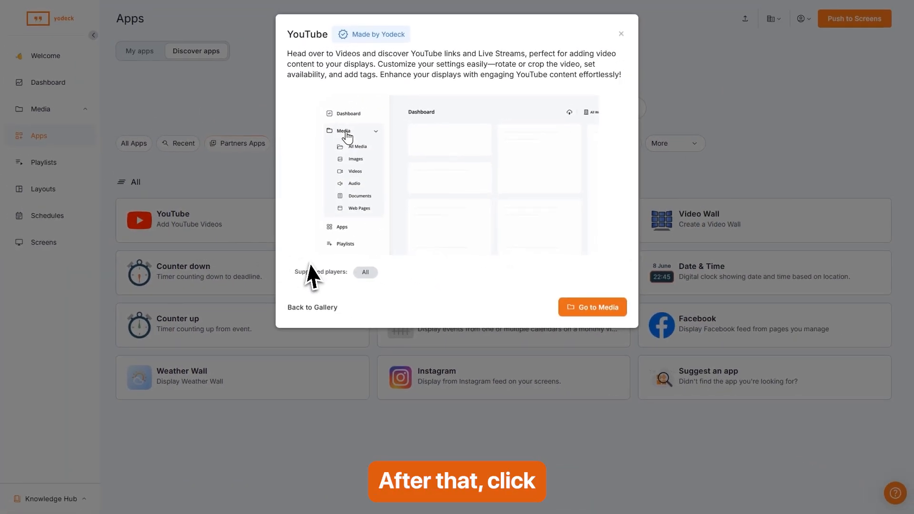
pyautogui.click(602, 309)
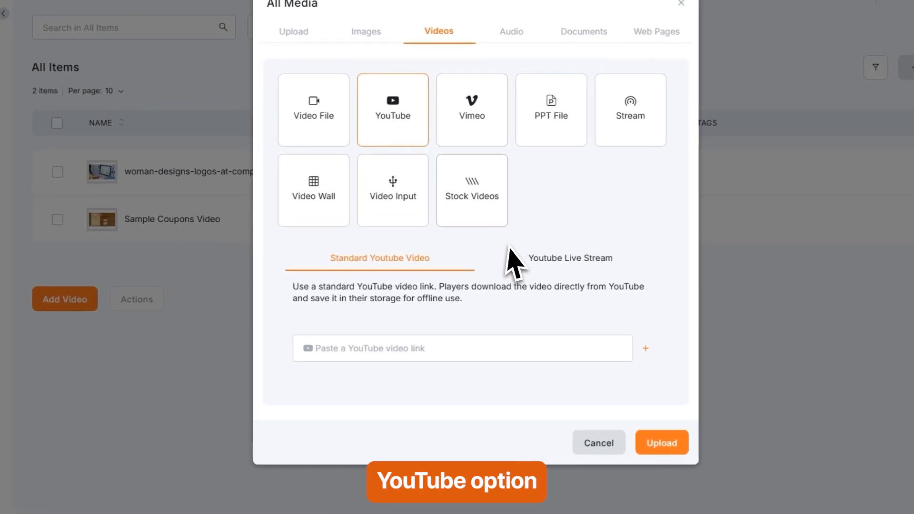
pyautogui.click(349, 350)
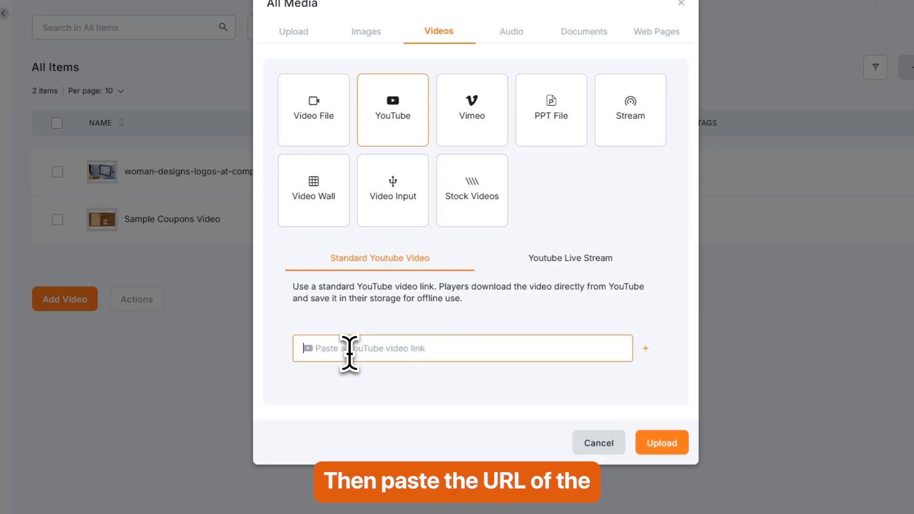
pyautogui.write('https://youtu.be/ZksgZsc4hac')
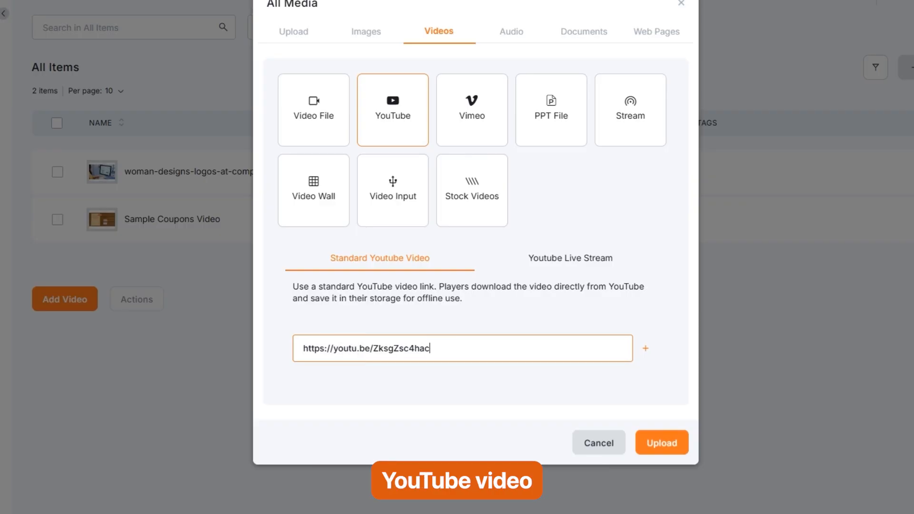
pyautogui.click(355, 371)
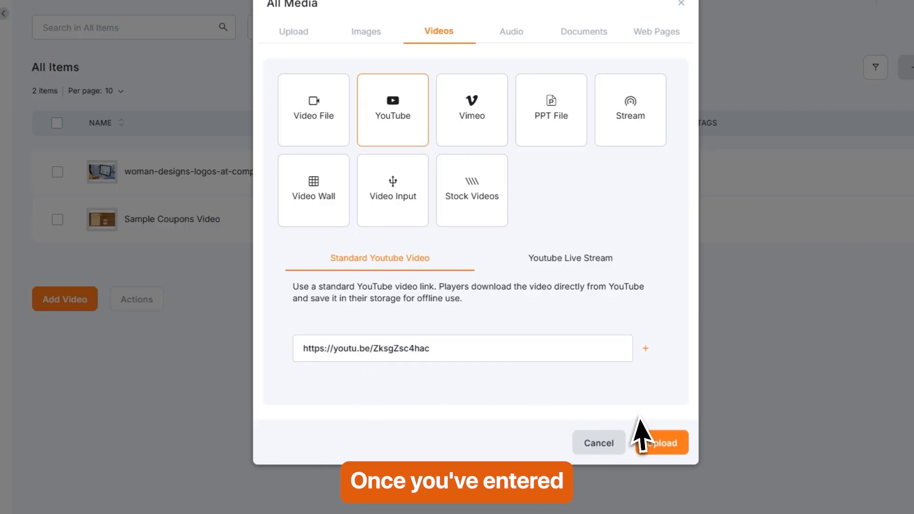
pyautogui.click(669, 451)
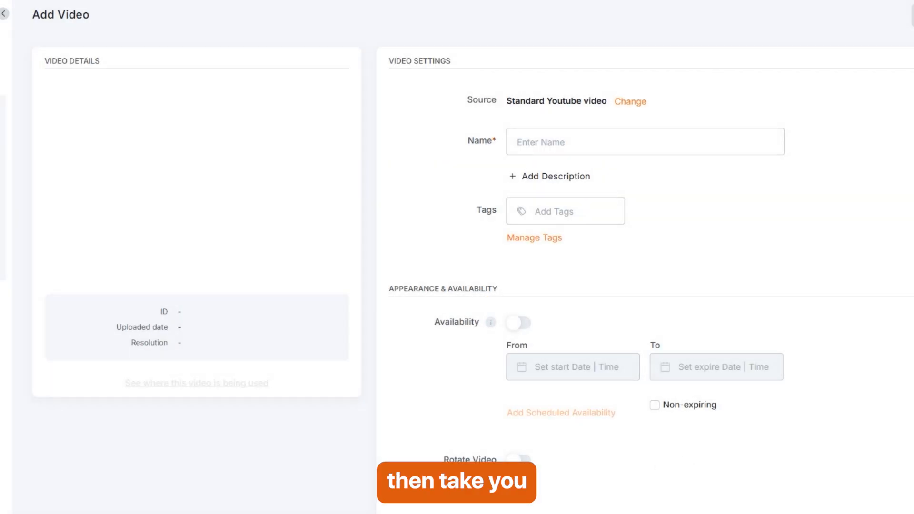
# Name the YouTube video 'My Video' and save it to the Videos list.
pyautogui.click(537, 150)
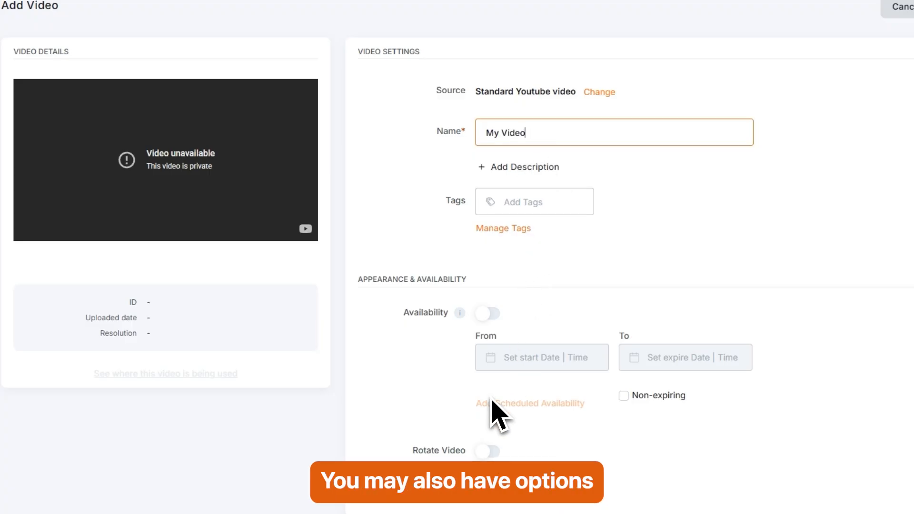
pyautogui.click(597, 277)
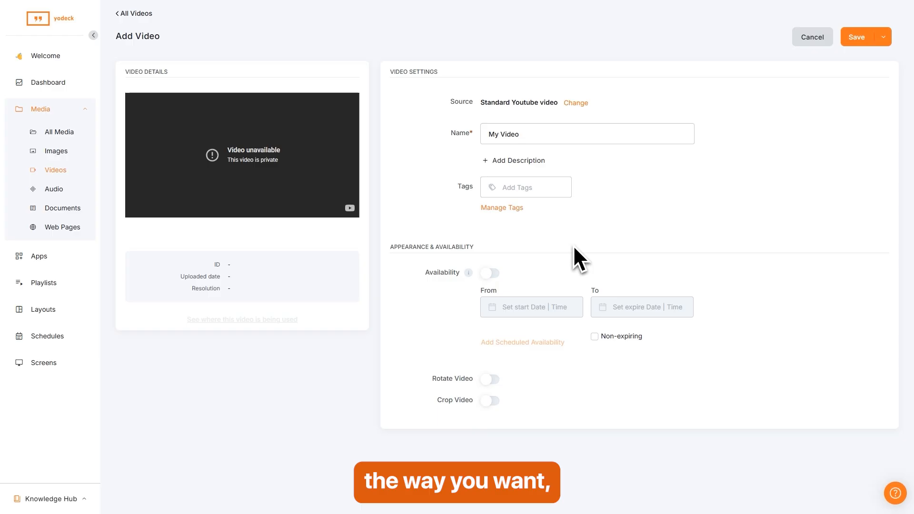
pyautogui.click(860, 41)
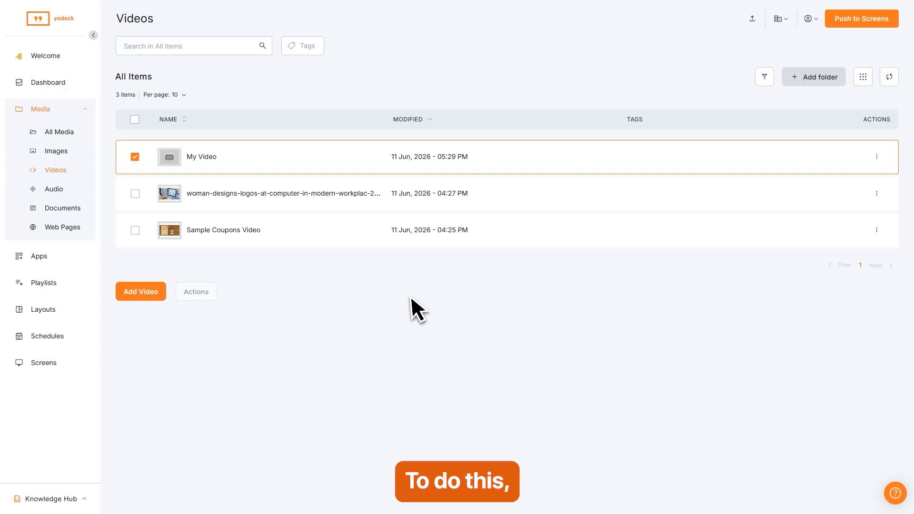
# Open the shaxfinds NEW BG image from All Media and save it with a replacement file.
pyautogui.click(56, 132)
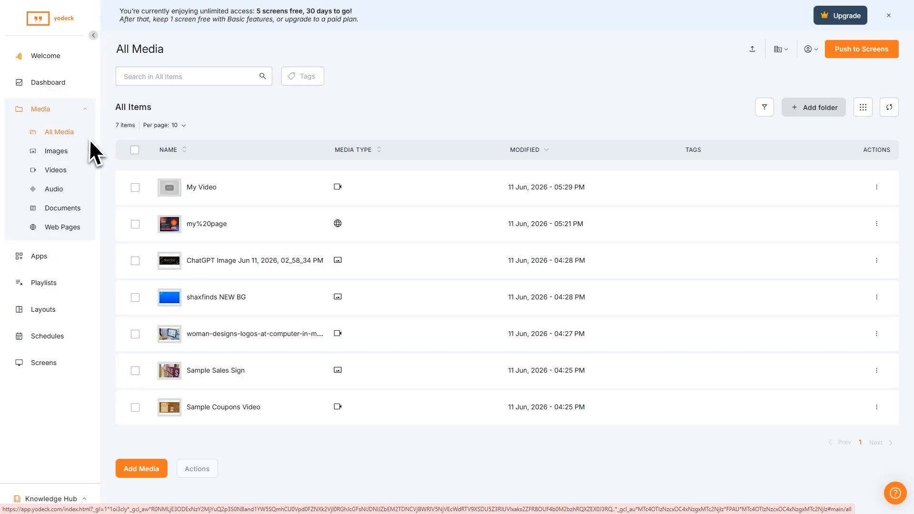
pyautogui.click(217, 299)
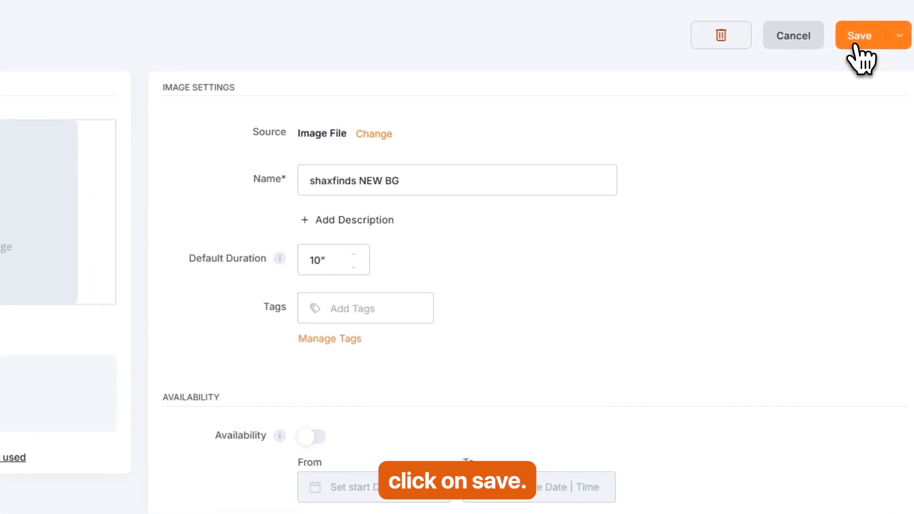
pyautogui.click(856, 45)
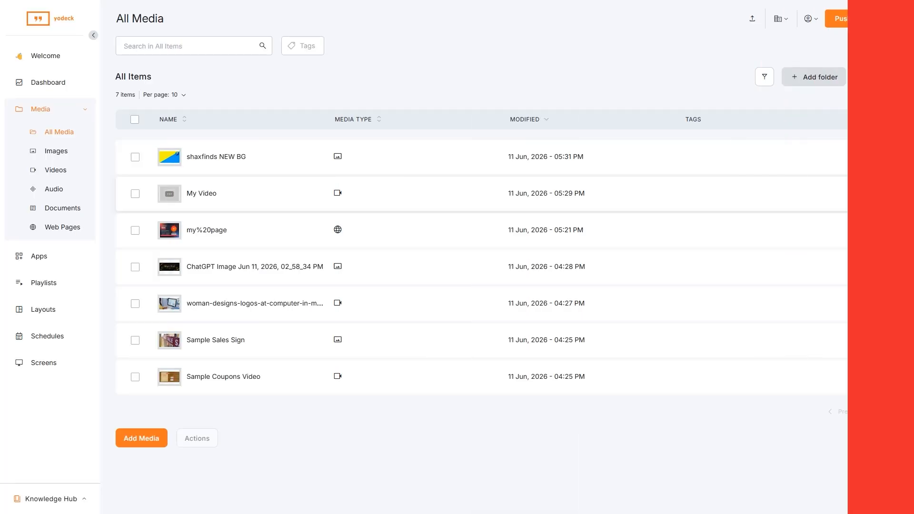
# Go to the Screens page and tick the 'my screen' entry.
pyautogui.click(44, 363)
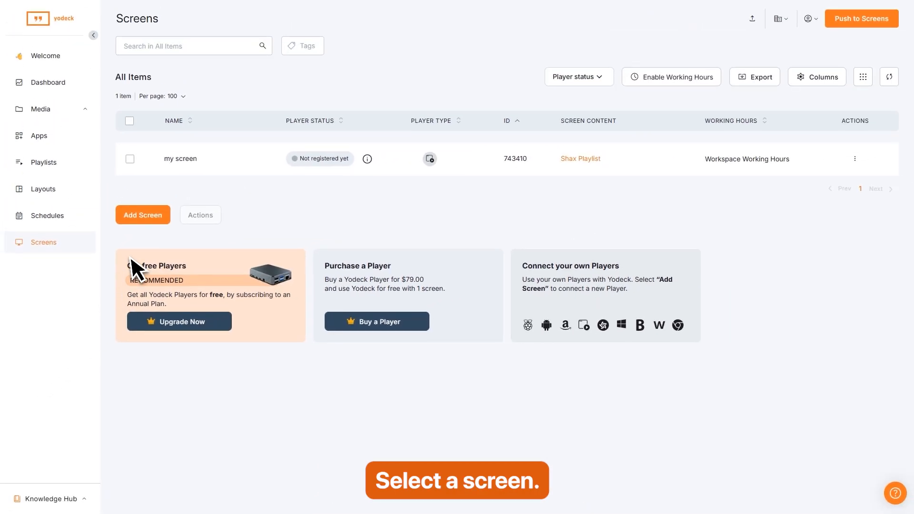
pyautogui.click(130, 159)
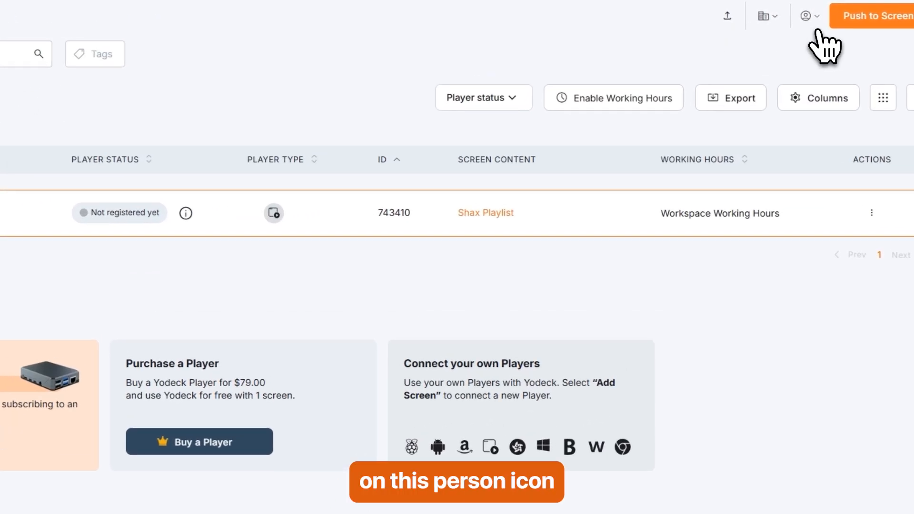
# Go to user management and start an invitation with the invitee's email address.
pyautogui.click(809, 18)
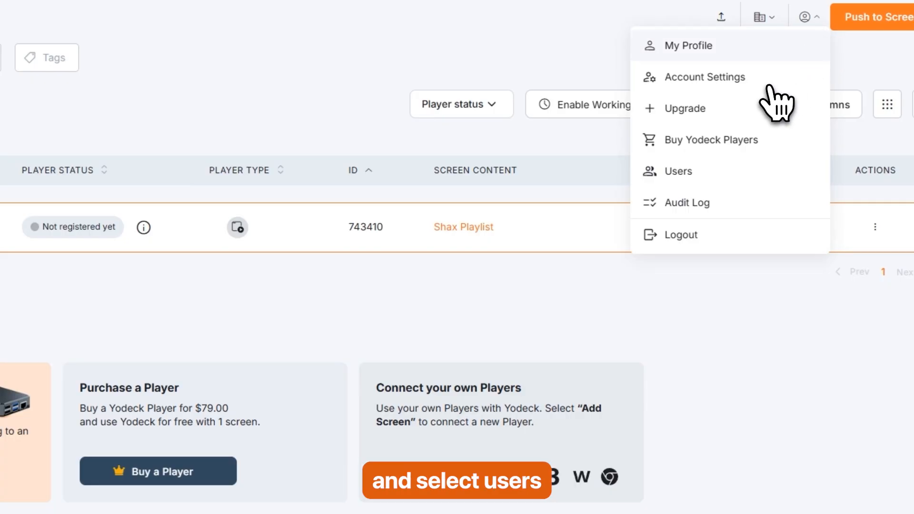
pyautogui.click(678, 174)
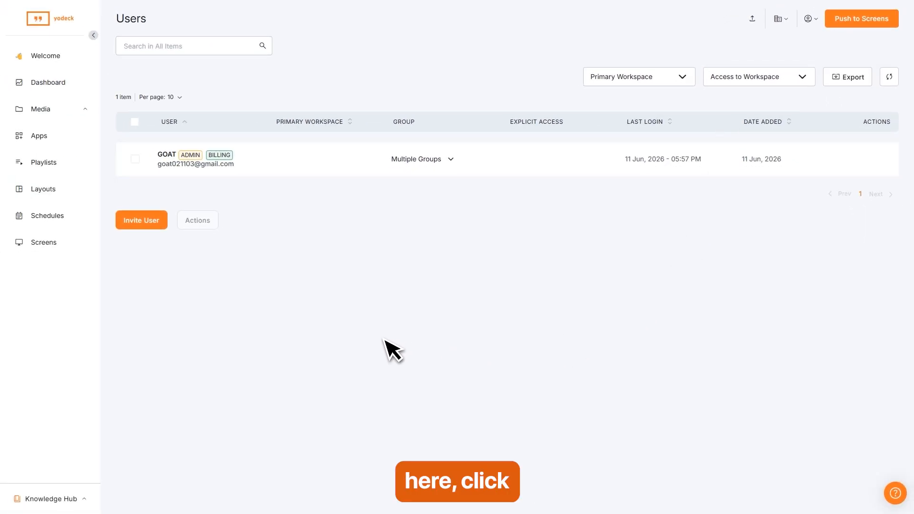
pyautogui.click(142, 227)
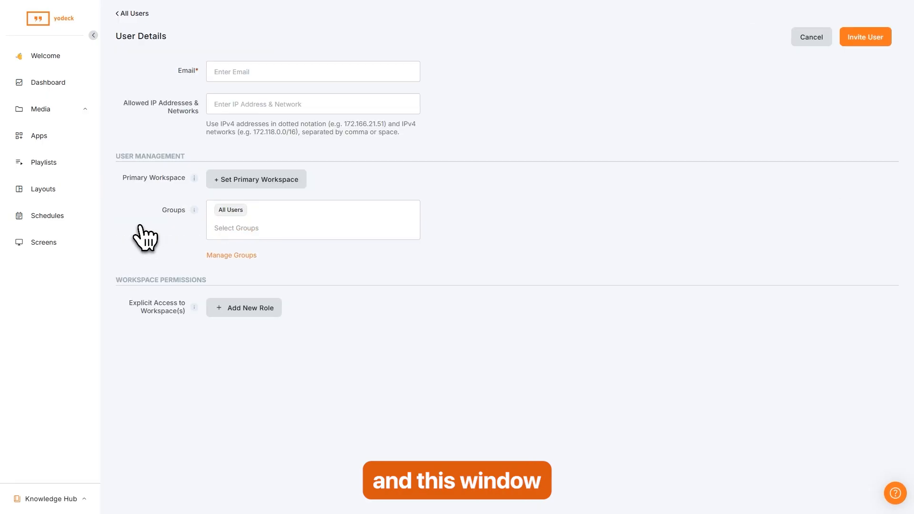
pyautogui.click(227, 71)
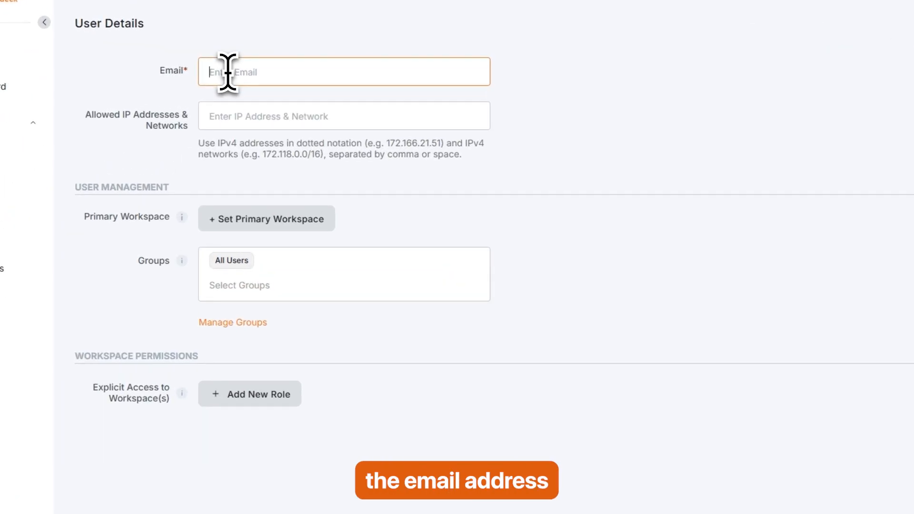
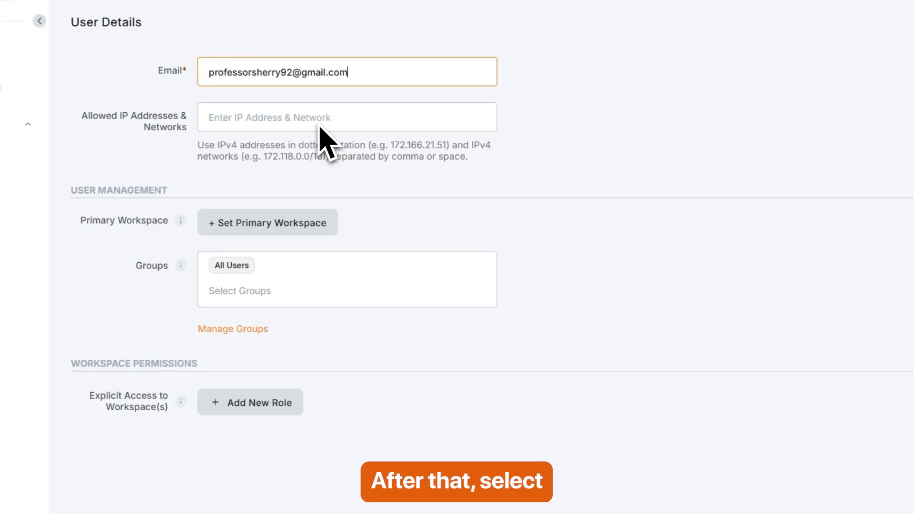
# Set primary workspace to Workspace 1, add a Workspace 1 Content Manager role, and send the invite.
pyautogui.click(273, 224)
pyautogui.click(272, 224)
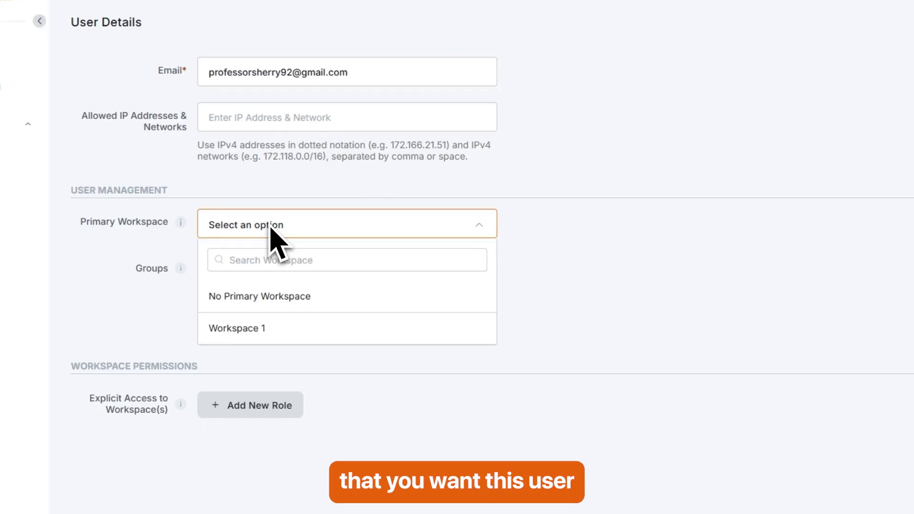
pyautogui.click(255, 339)
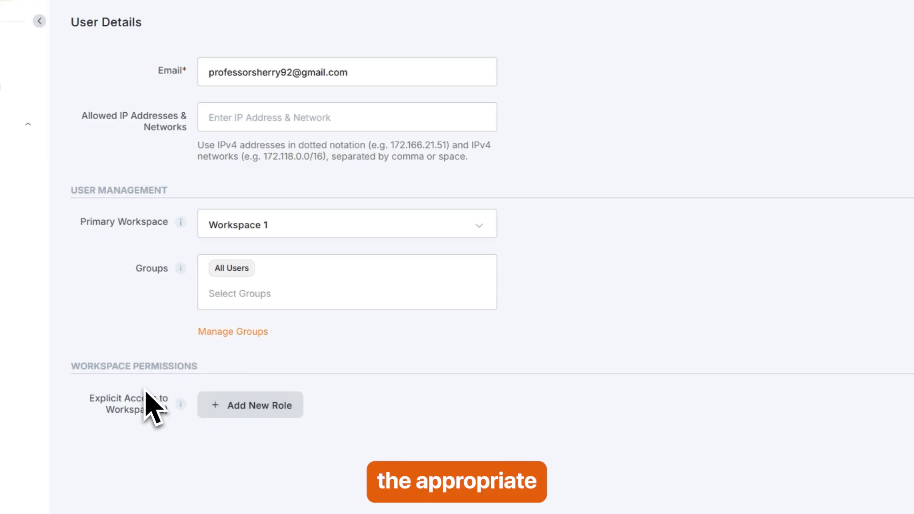
pyautogui.click(243, 406)
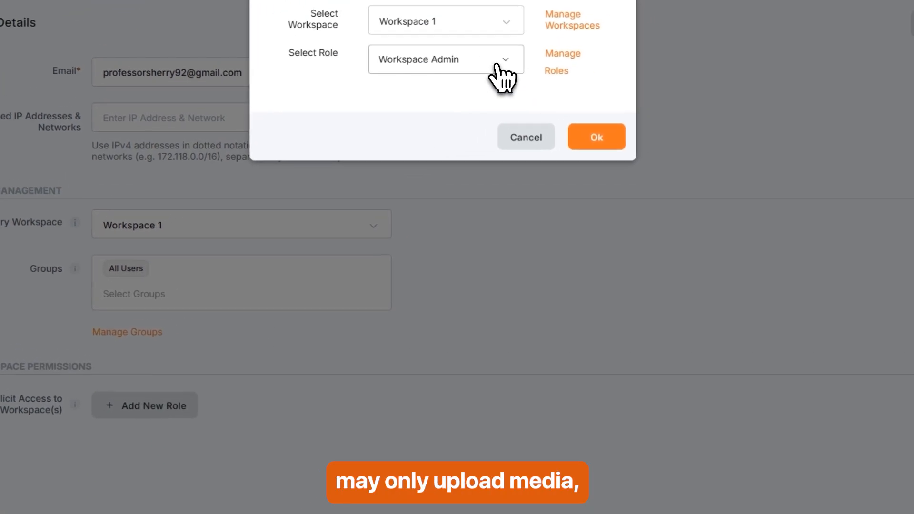
pyautogui.click(499, 67)
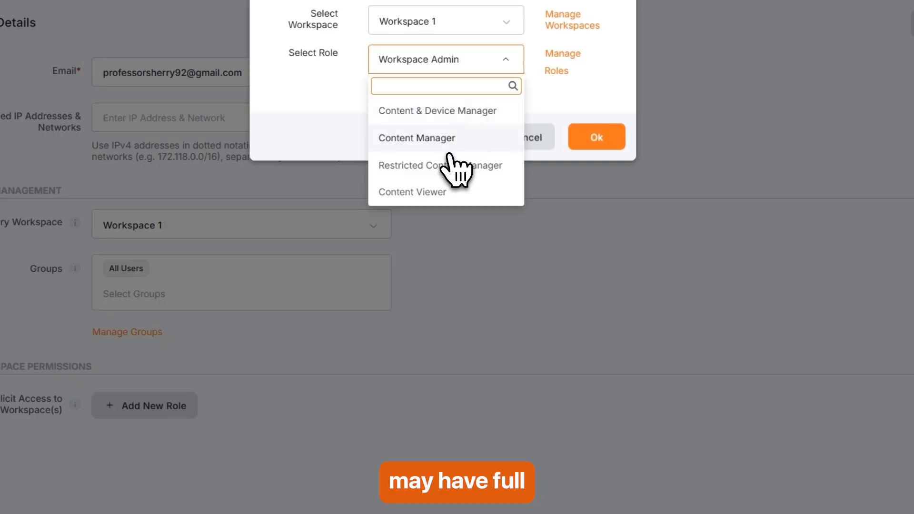
pyautogui.click(419, 141)
pyautogui.click(614, 138)
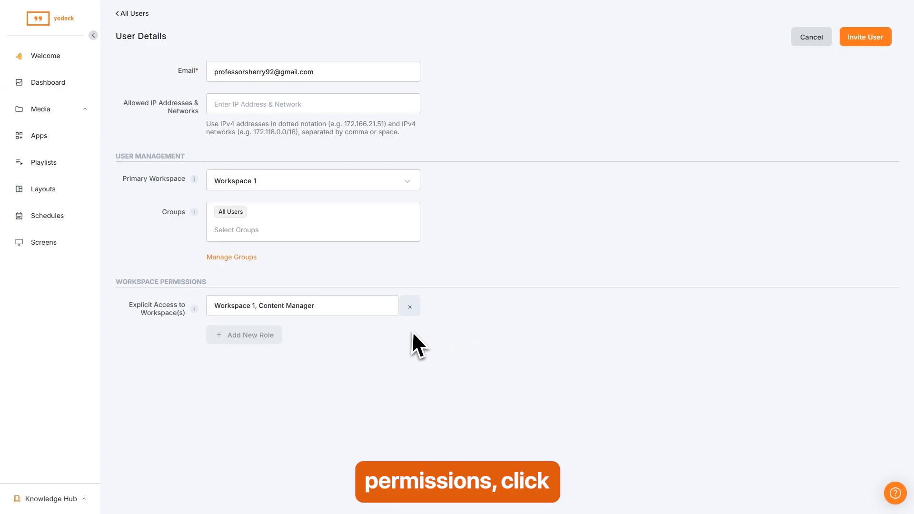
pyautogui.click(865, 38)
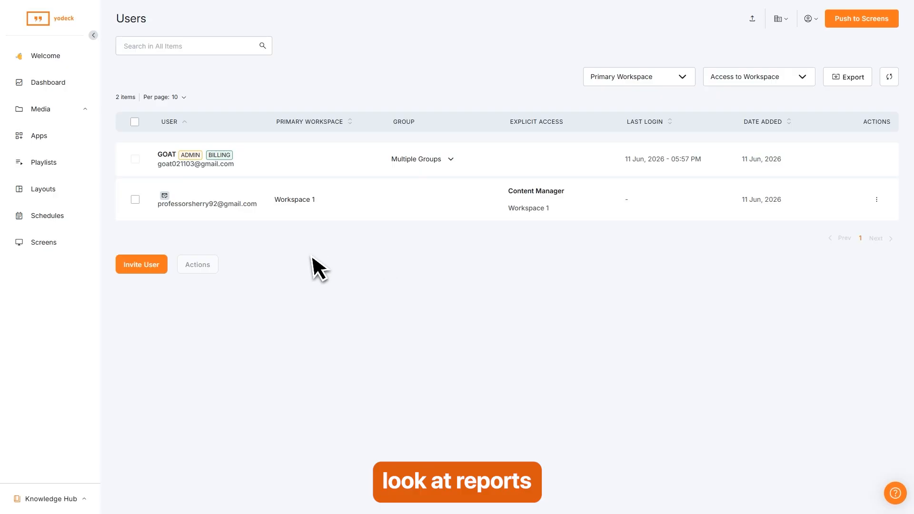
# Return to the Dashboard and scroll Recent Activities to see the new user's creation.
pyautogui.click(46, 85)
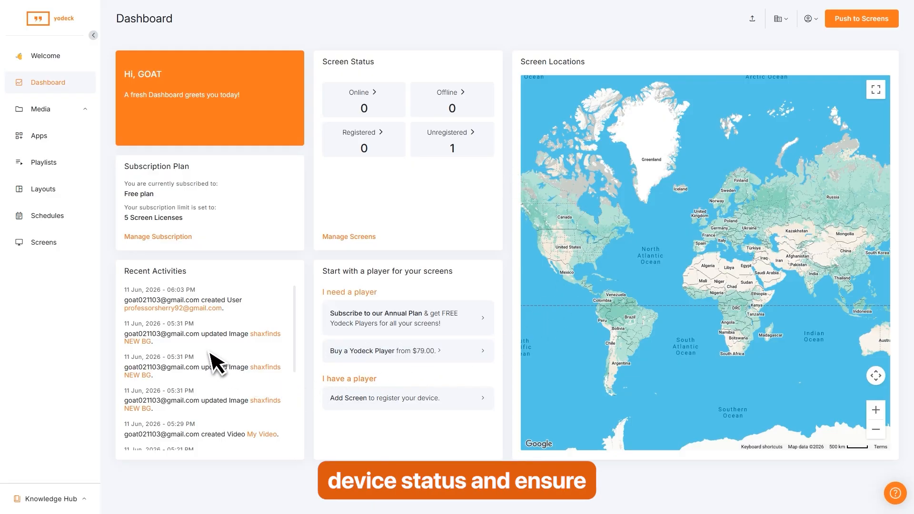
pyautogui.scroll(-10, 200, 352)
pyautogui.scroll(10, 198, 381)
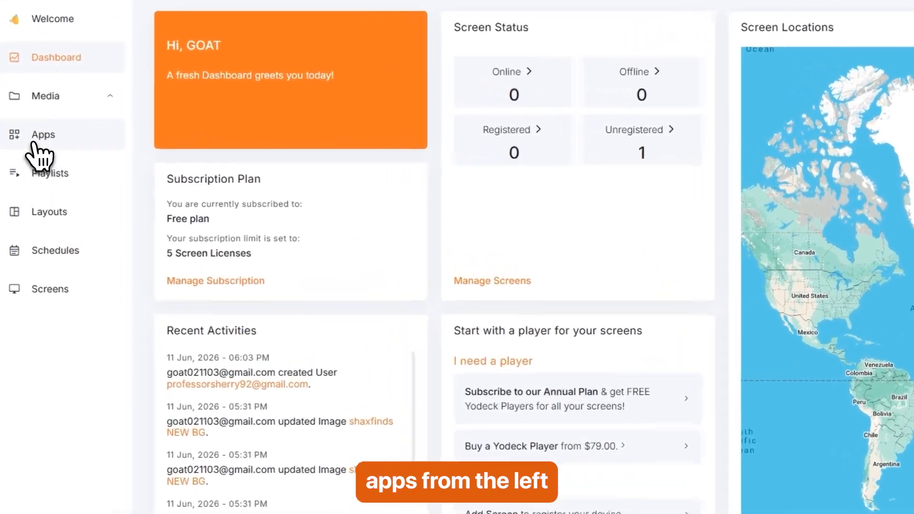
# Search the app catalogue for 'goo' and start using the Google Slides app.
pyautogui.click(34, 143)
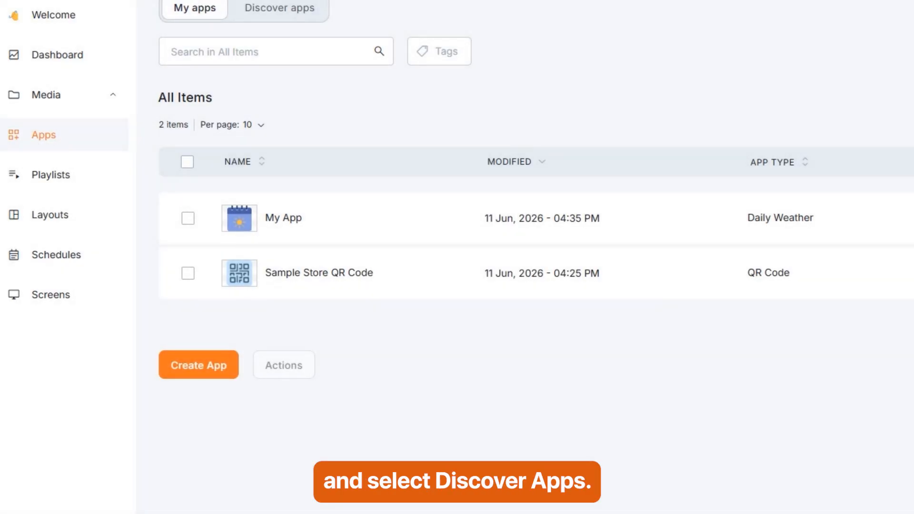
pyautogui.click(278, 10)
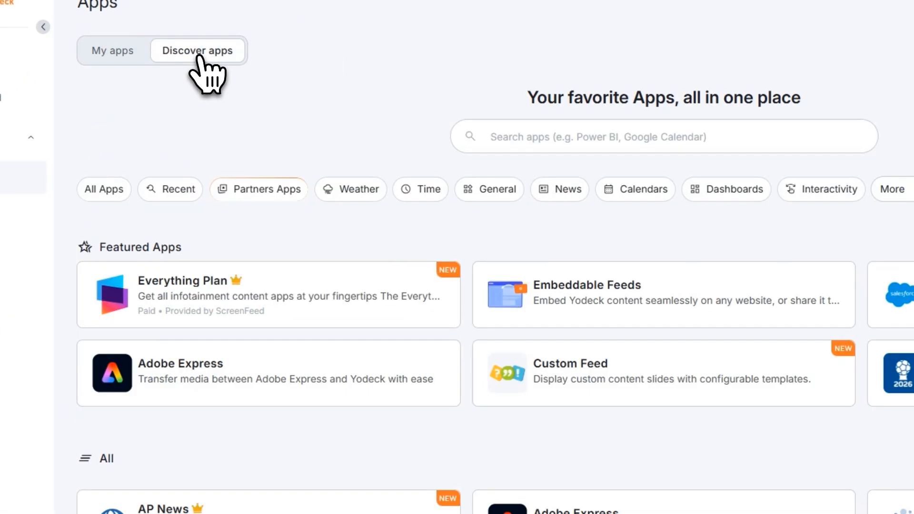
pyautogui.click(494, 137)
pyautogui.write('goo')
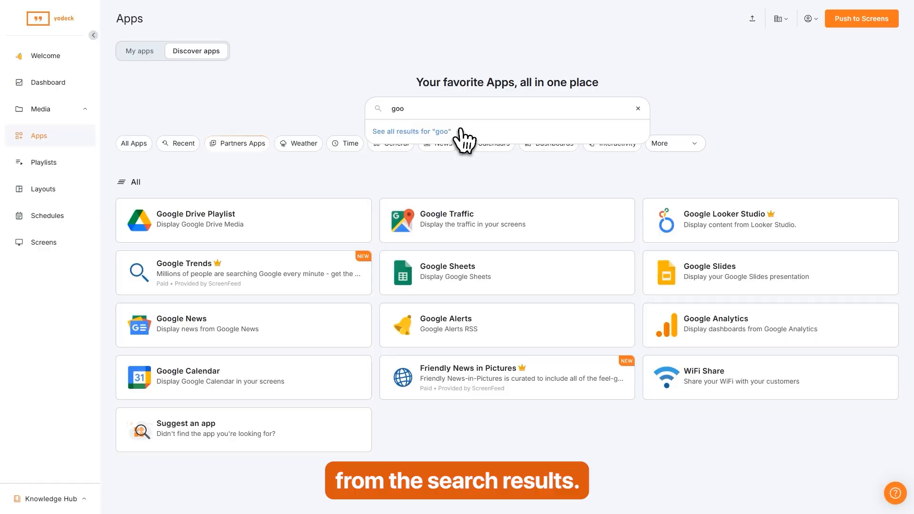
pyautogui.click(711, 273)
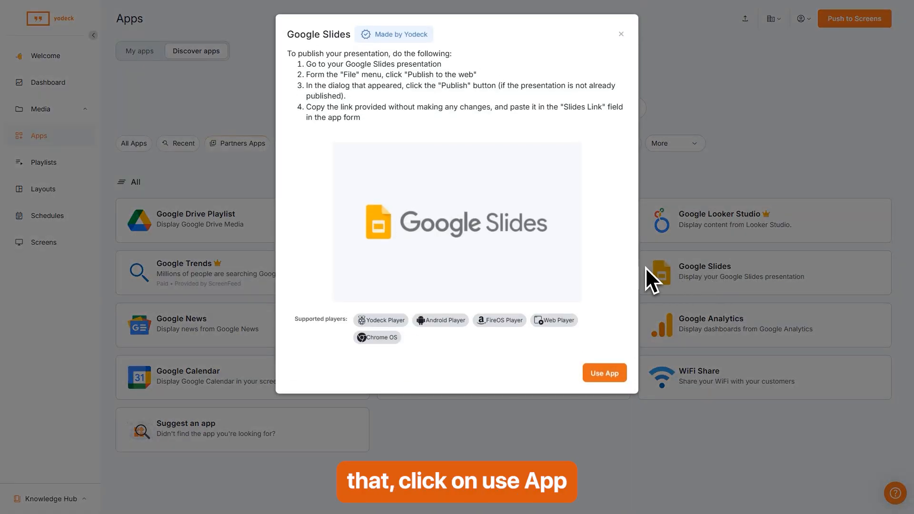
pyautogui.click(609, 375)
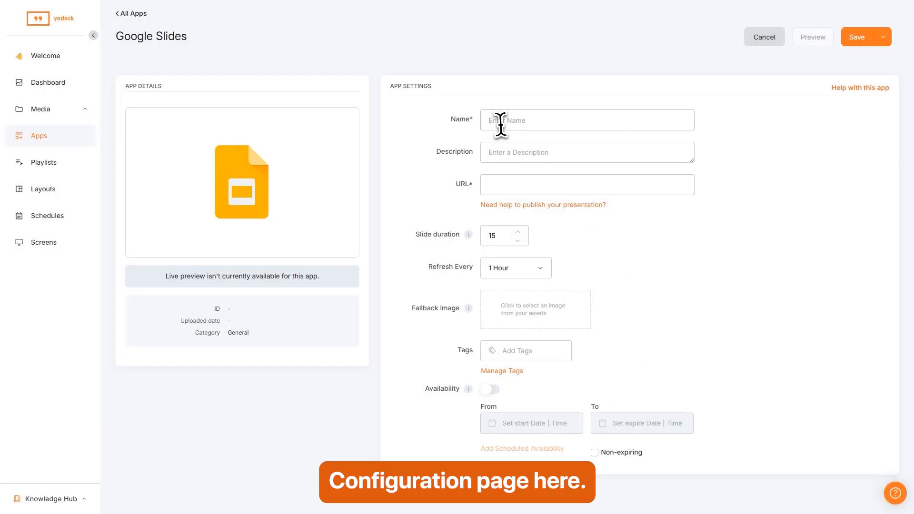
# Name the app 'My Slides' and paste the Google Slides presentation URL.
pyautogui.click(501, 123)
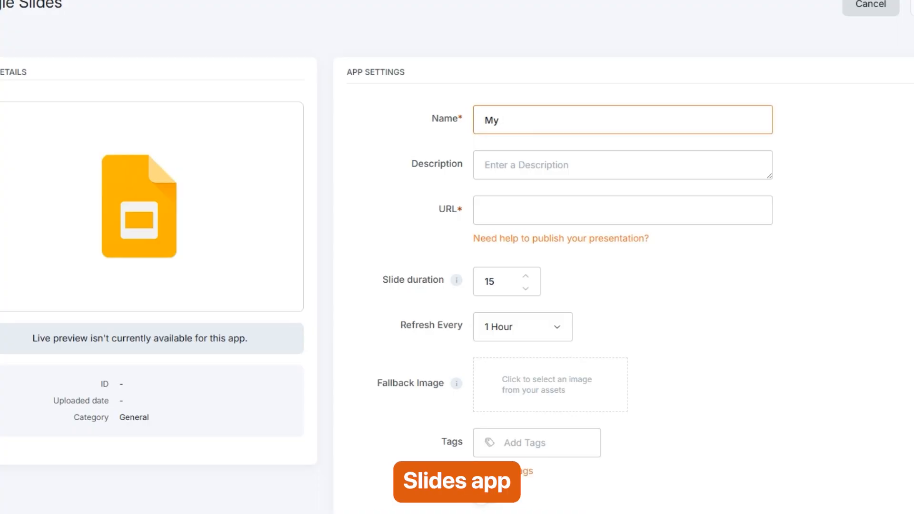
pyautogui.write('My Slides')
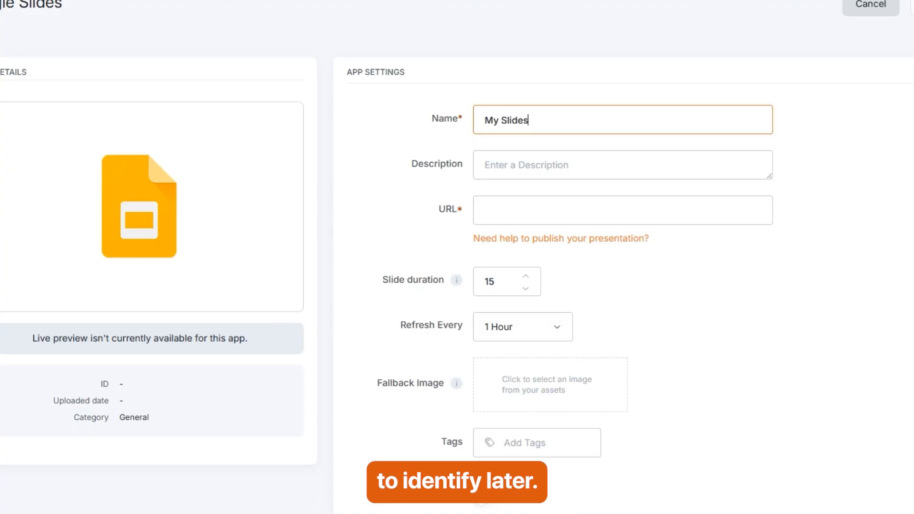
pyautogui.click(498, 213)
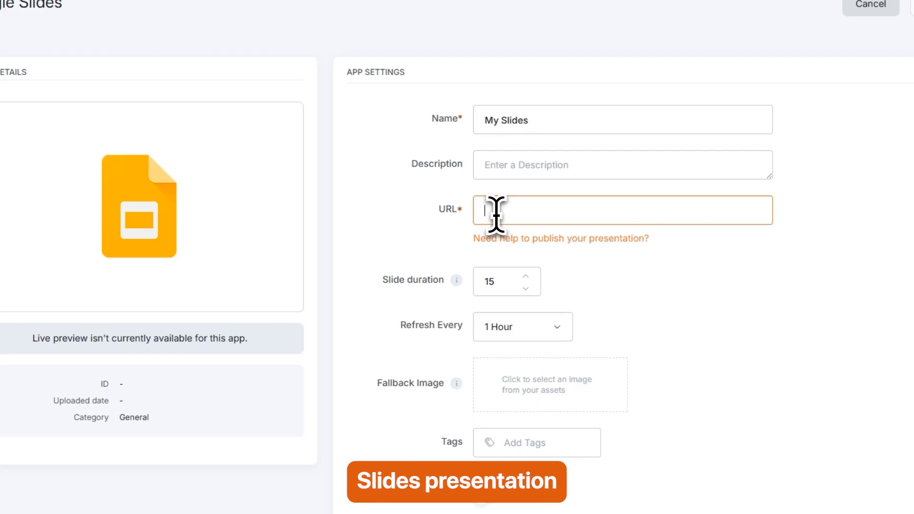
pyautogui.hotkey('ctrl', 'v')
pyautogui.click(703, 282)
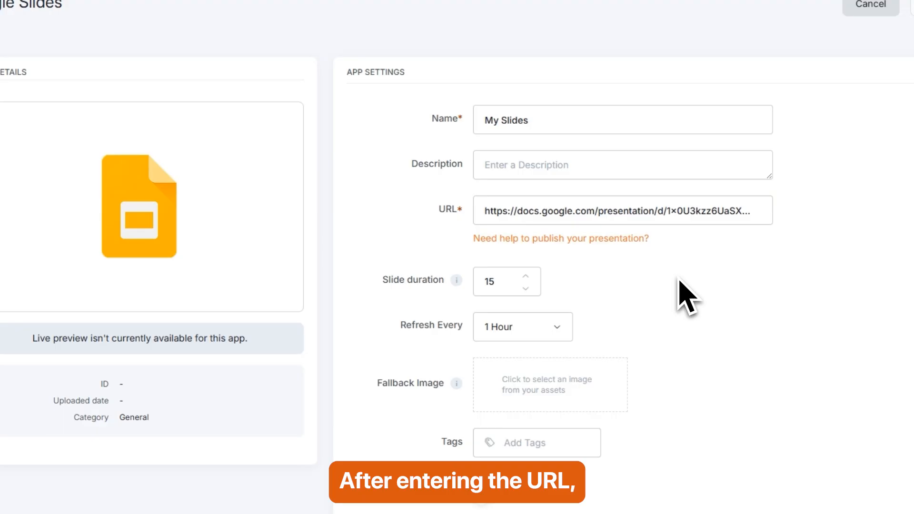
# Set slide duration to 10, keep refresh at 1 Hour, and save the app.
pyautogui.click(527, 289)
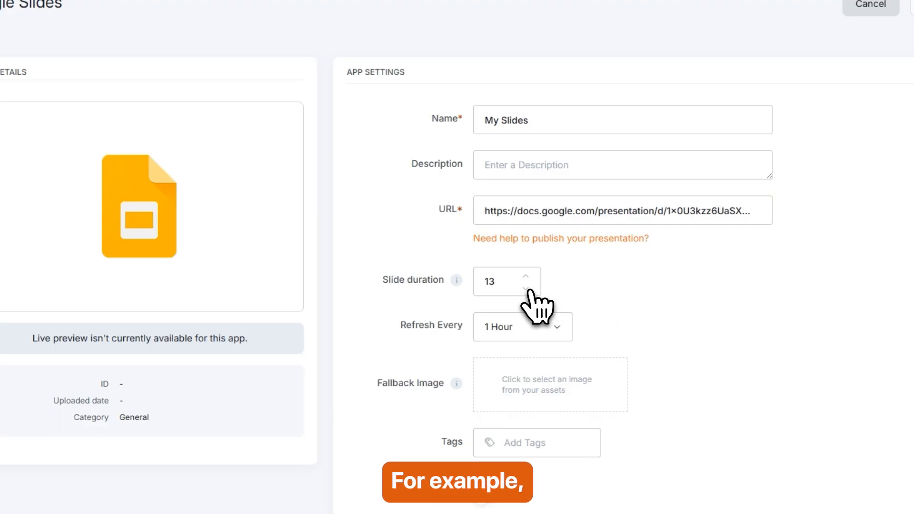
pyautogui.click(527, 289)
pyautogui.click(527, 289)
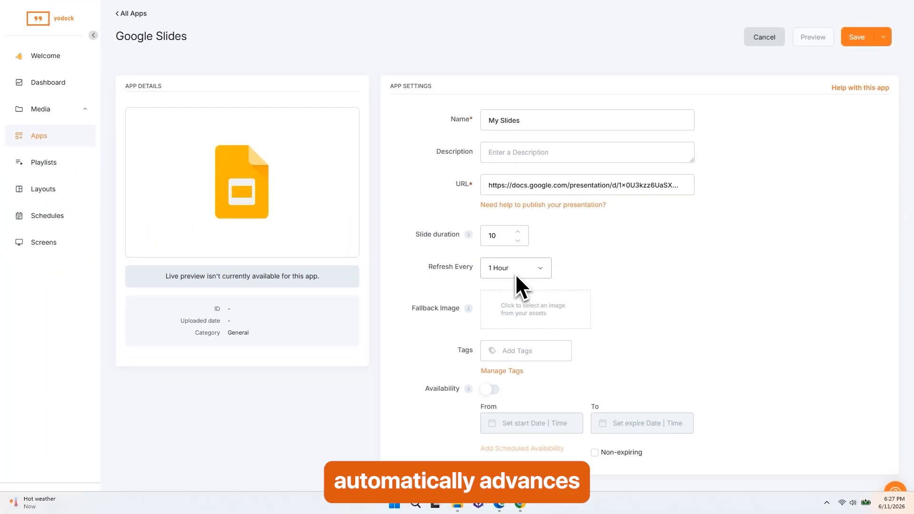
pyautogui.click(541, 270)
pyautogui.click(541, 271)
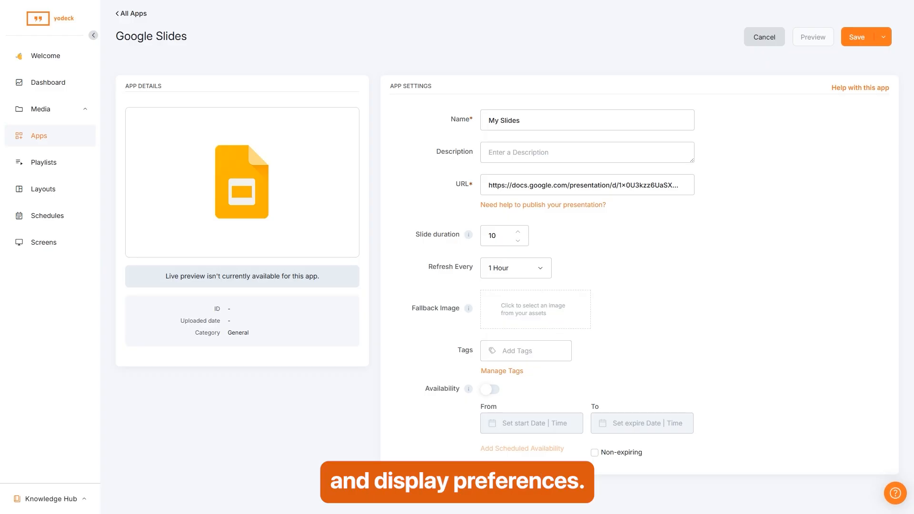
pyautogui.click(857, 37)
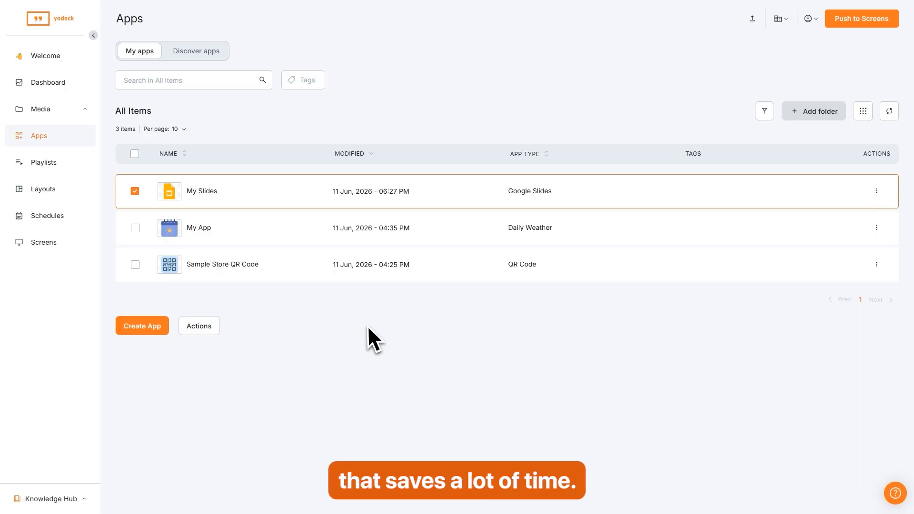
# Return from the apps list to the Welcome page with its pairing, playlist and tutorial cards.
pyautogui.click(45, 58)
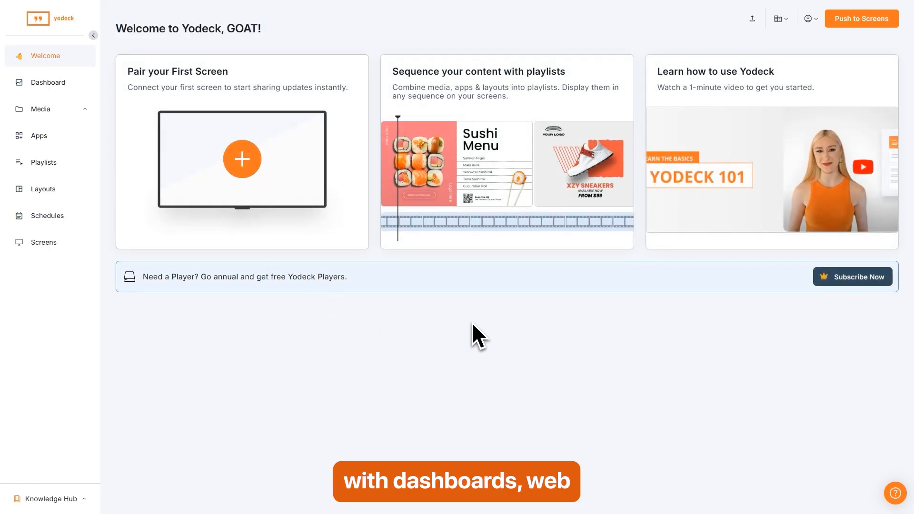